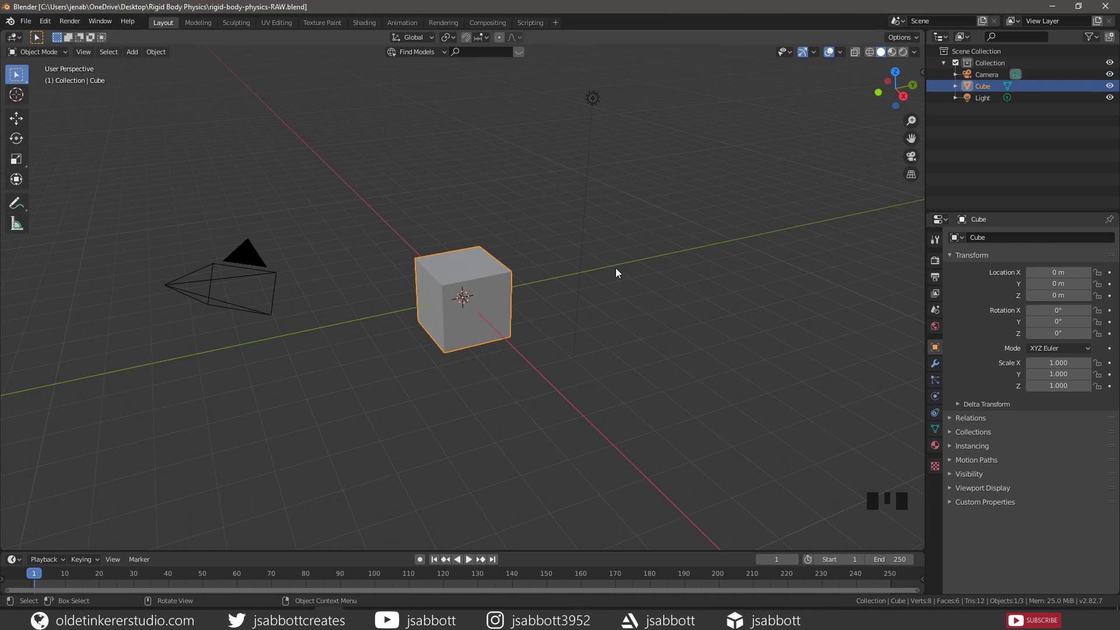
# In front orthographic view, raise the cube 1 m along Z.
pyautogui.press('KP_5')
pyautogui.press('KP_1')
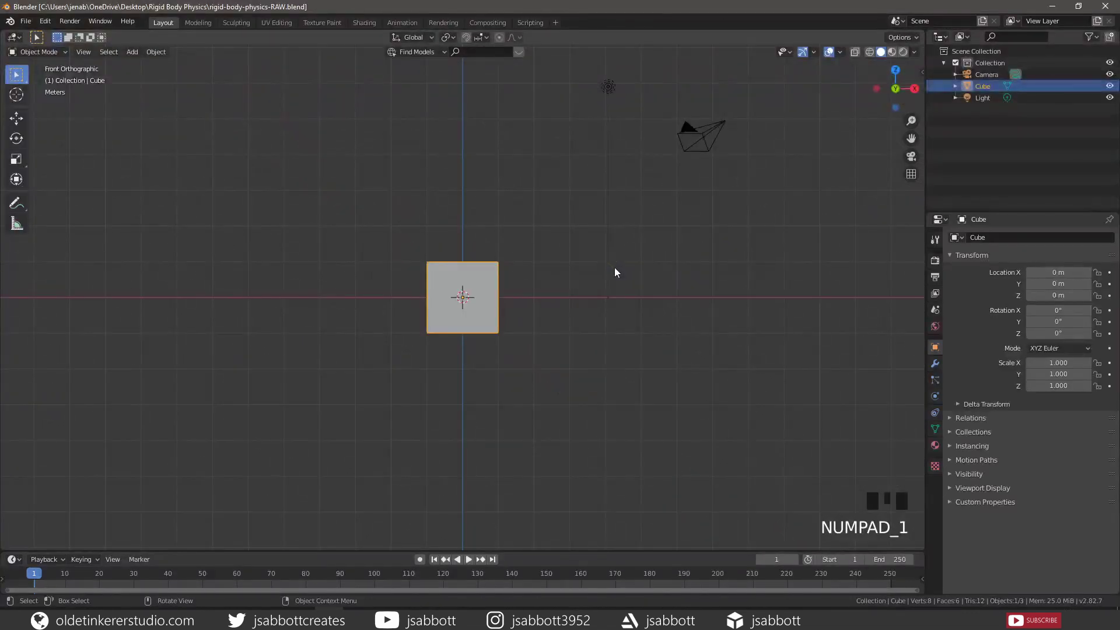
pyautogui.press('g')
pyautogui.press('z')
pyautogui.press('1')
pyautogui.press('Return')
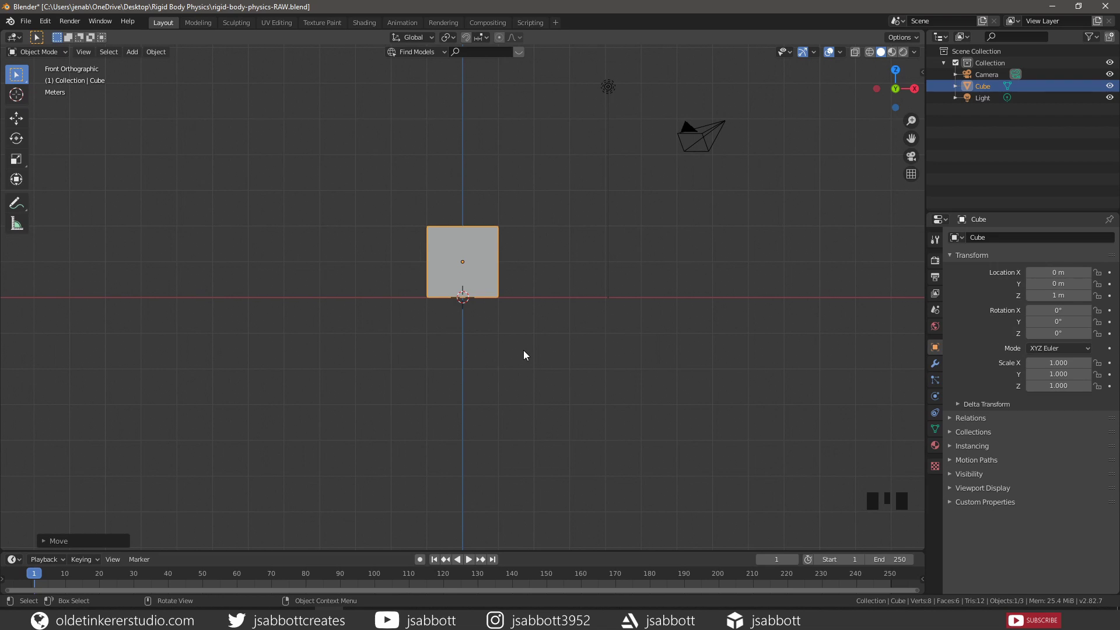
# Scale the cube to 0.1 along X and 0.3 along Y.
pyautogui.write('sx.1')
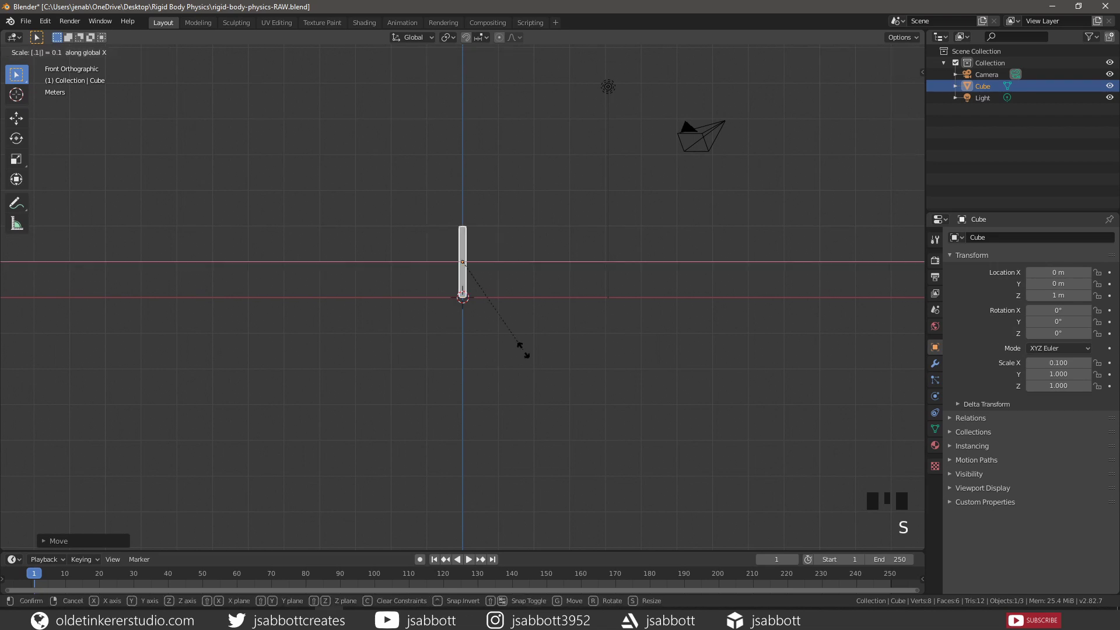
pyautogui.press('Return')
pyautogui.press('KP_3')
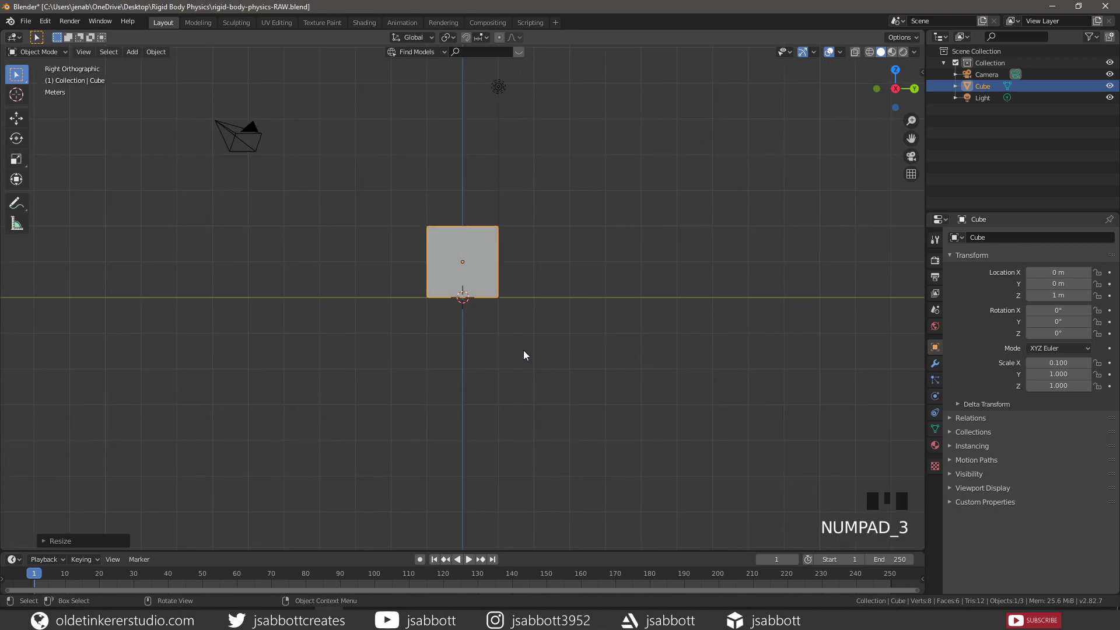
pyautogui.press('s')
pyautogui.write('y')
pyautogui.write('.3')
pyautogui.press('Return')
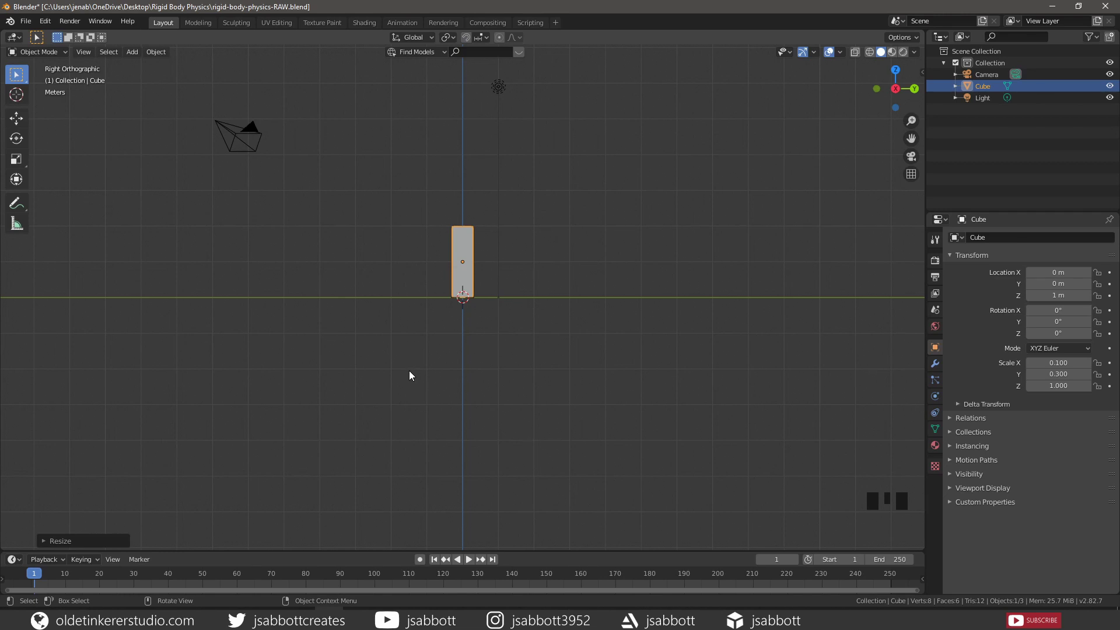
# Apply the slab's scale so X, Y and Z read 1.000, then view it in perspective.
pyautogui.hotkey('ctrl', 'a')
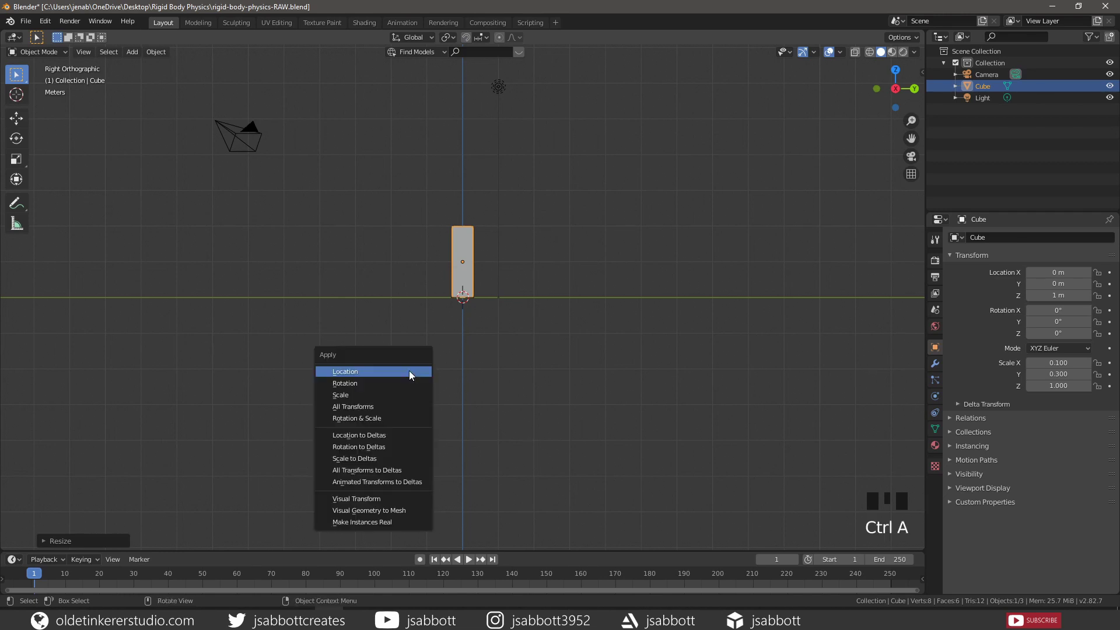
pyautogui.click(396, 393)
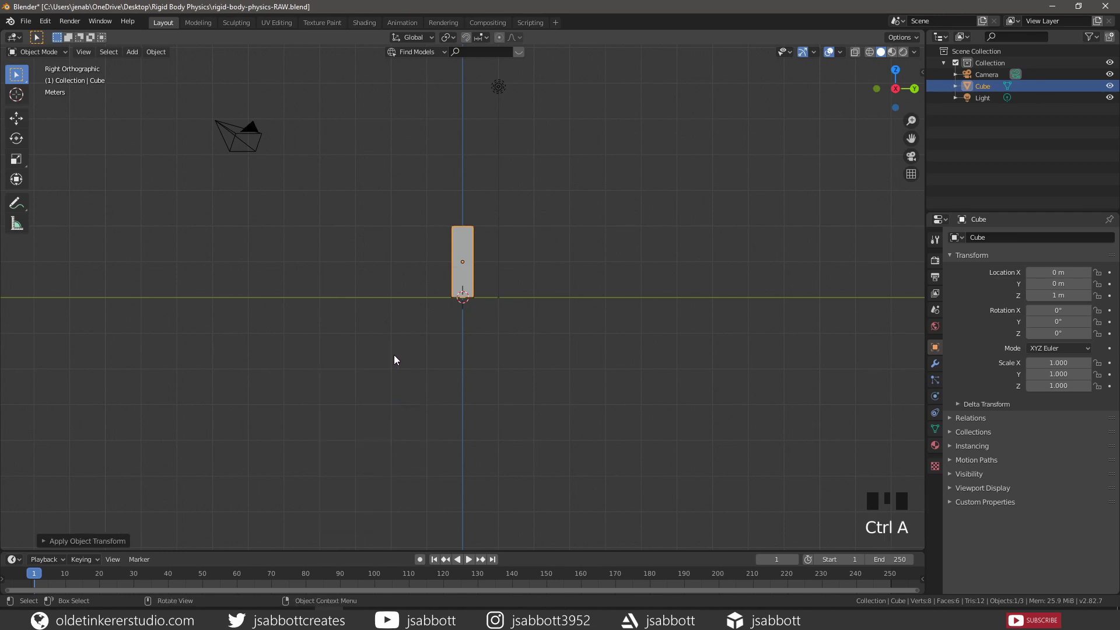
pyautogui.moveTo(394, 357); pyautogui.dragTo(514, 375, button='middle')
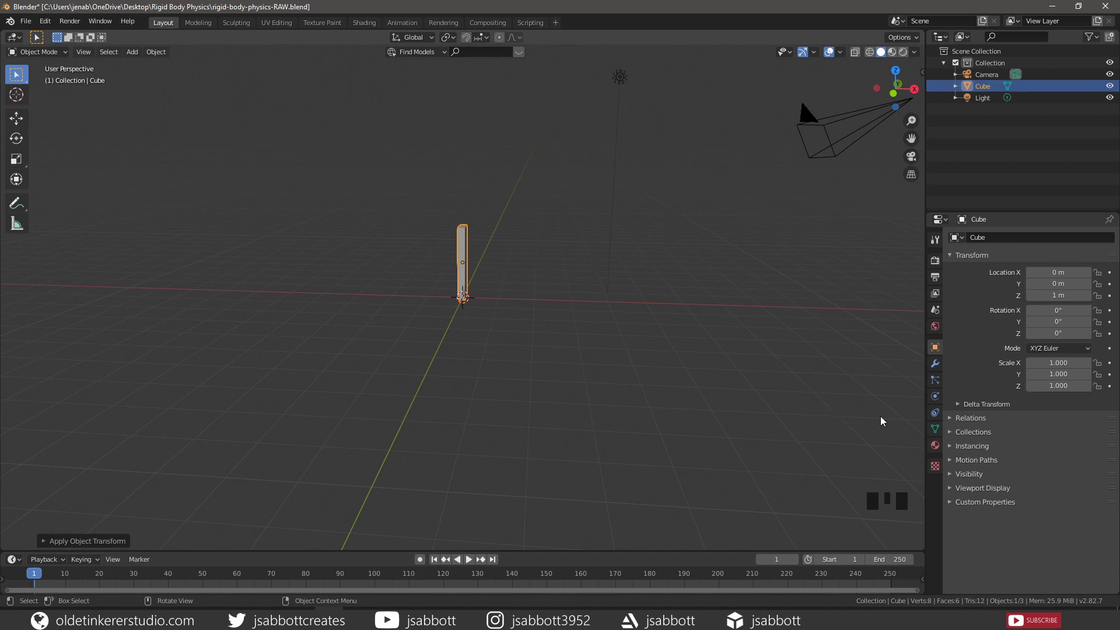
# Add an active Rigid Body (1 kg, Convex Hull) to the domino in the Physics tab.
pyautogui.click(934, 396)
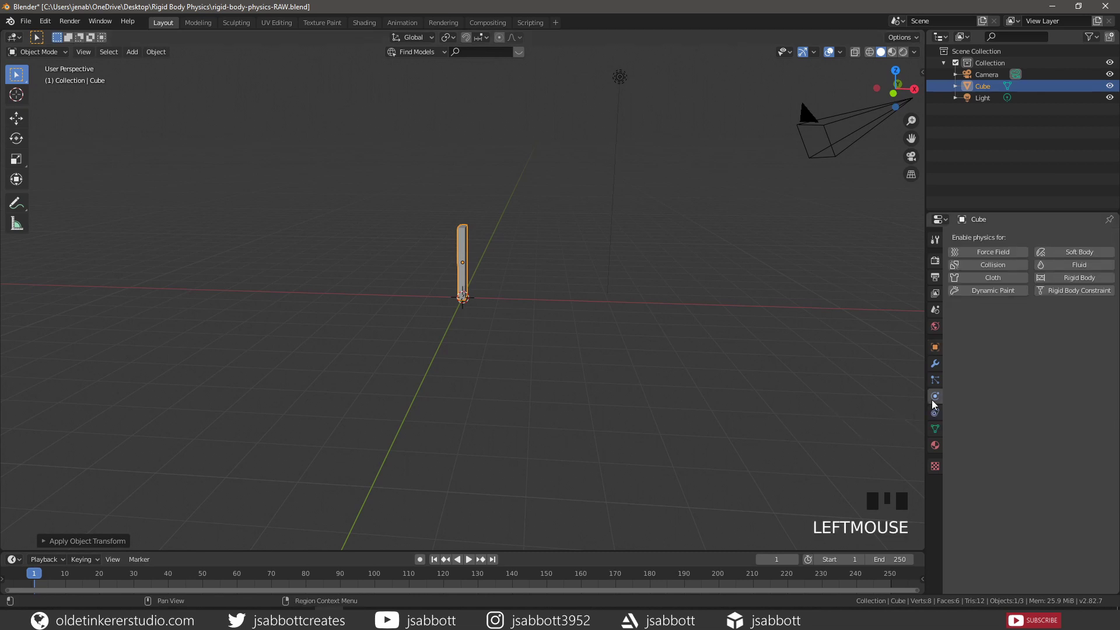
pyautogui.click(1085, 279)
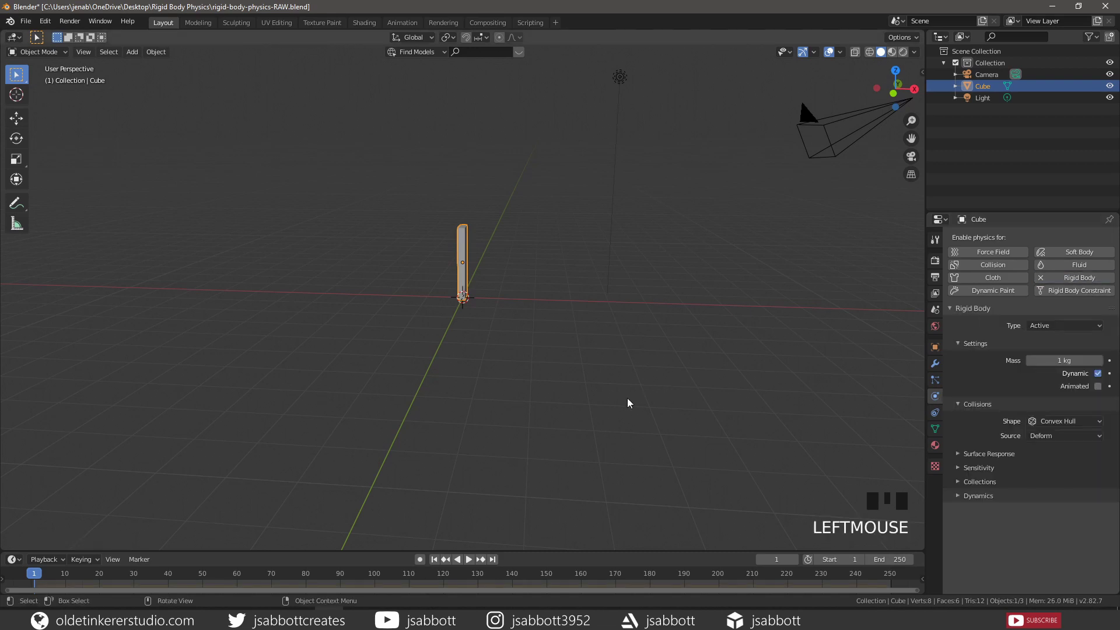
pyautogui.click(469, 558)
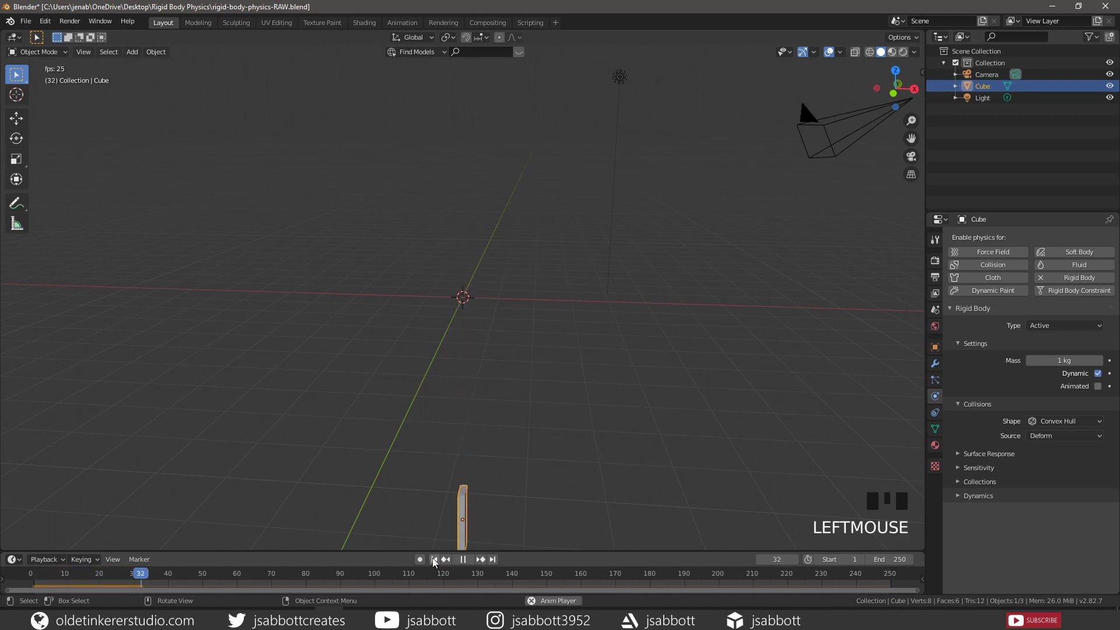
pyautogui.click(432, 558)
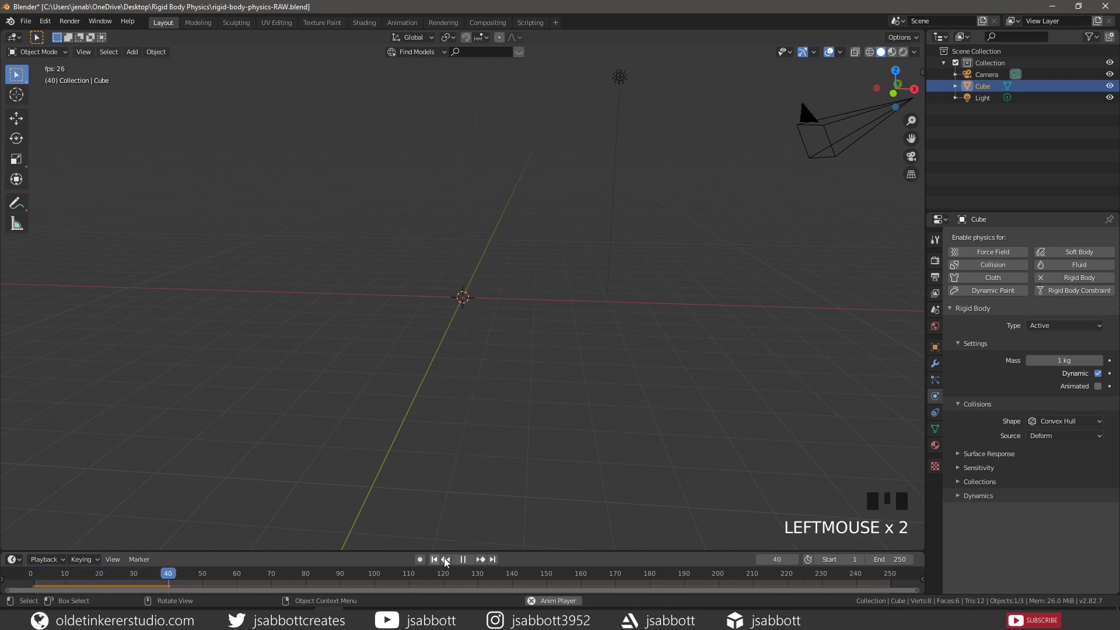
pyautogui.click(462, 559)
pyautogui.click(434, 559)
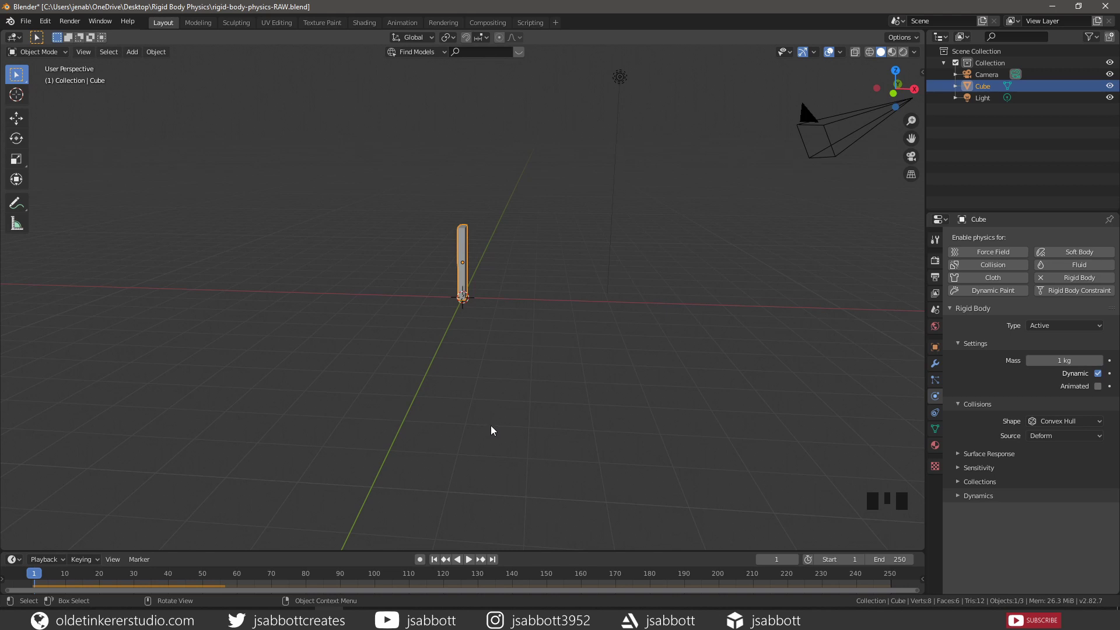
# Add a mesh plane and stretch it fivefold along X.
pyautogui.press('KP_1')
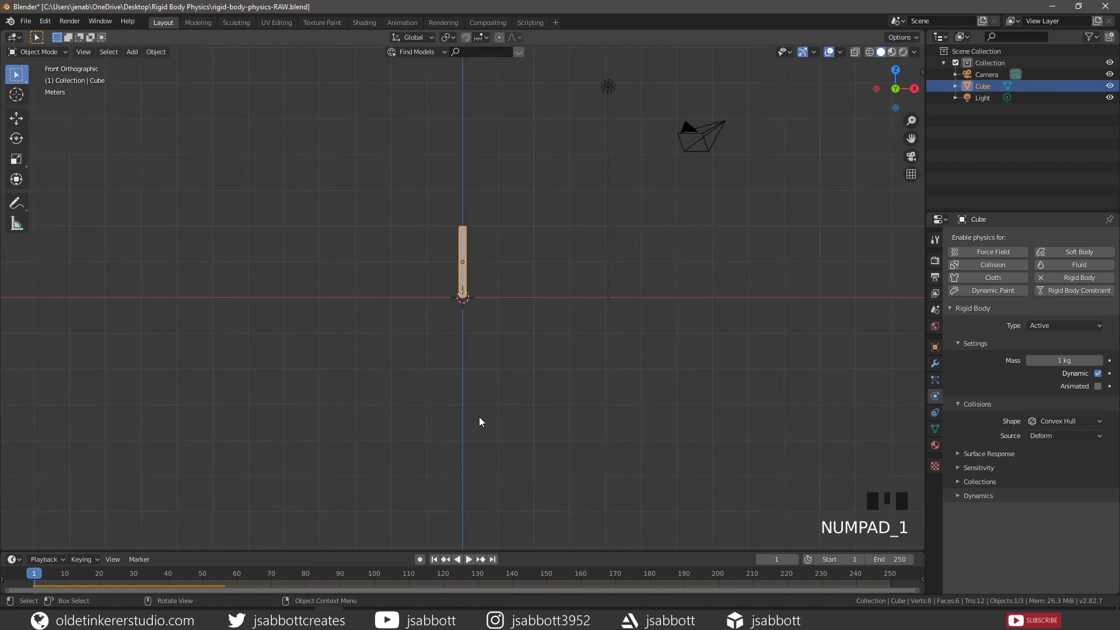
pyautogui.hotkey('shift', 'a')
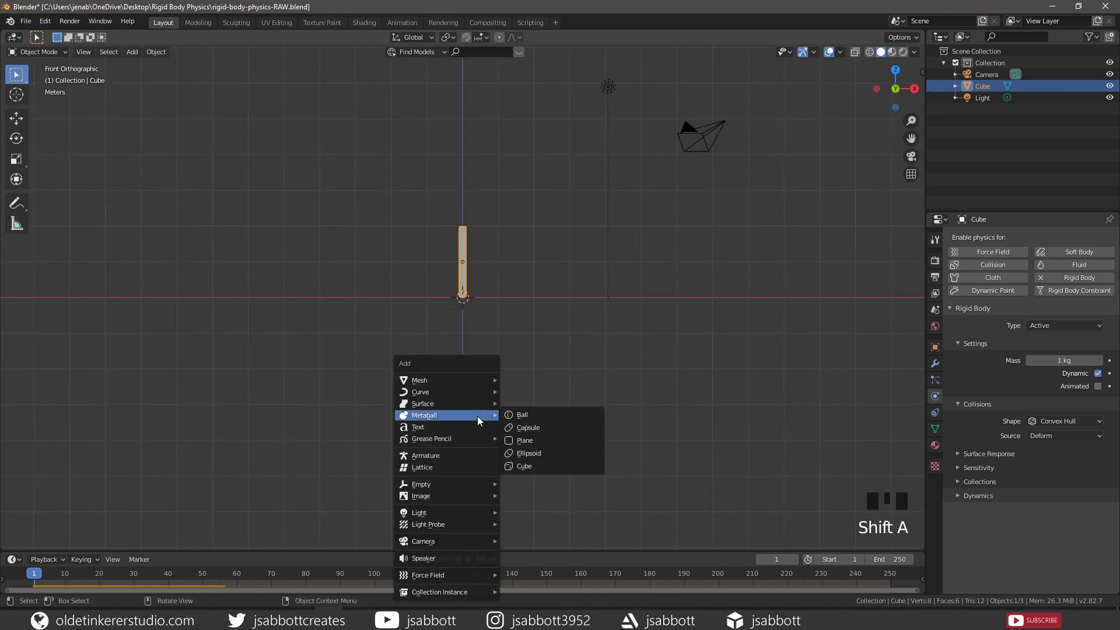
pyautogui.moveTo(487, 382)
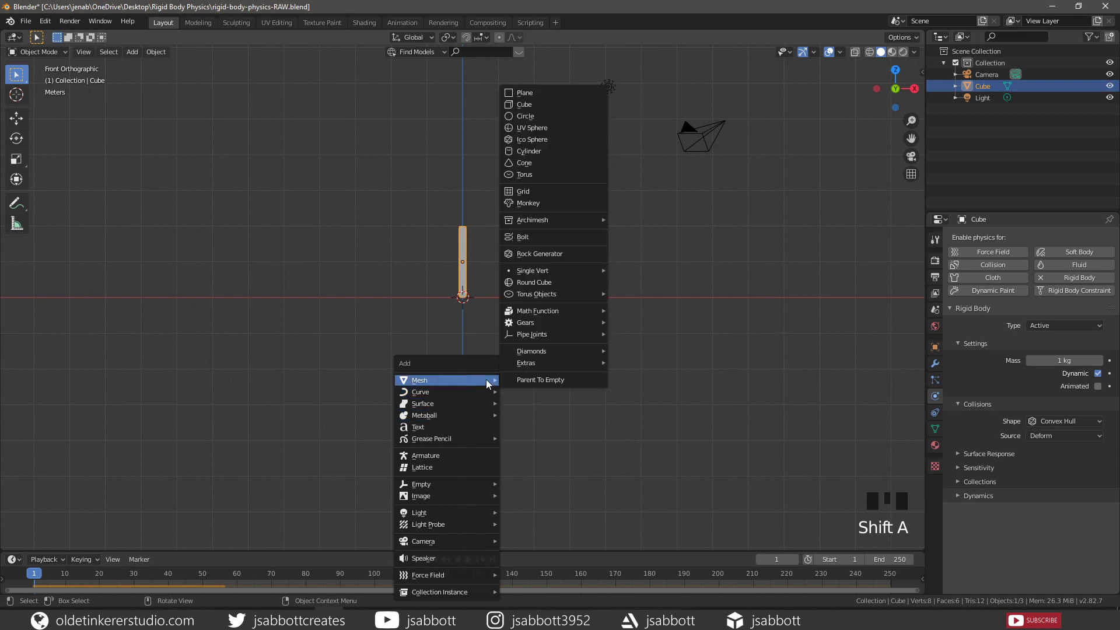
pyautogui.click(553, 93)
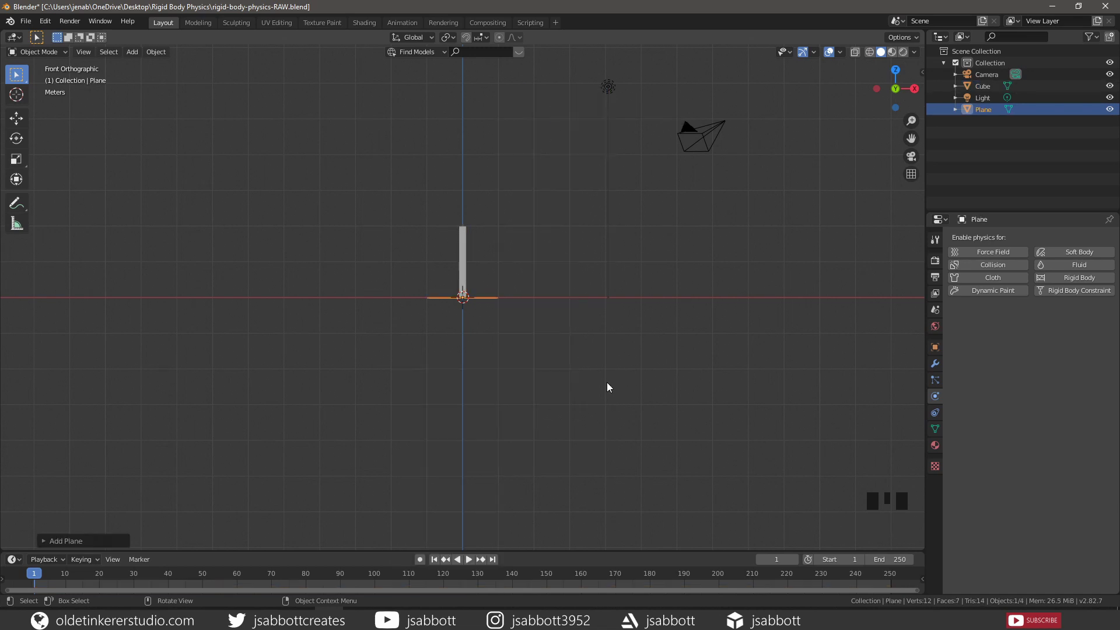
pyautogui.moveTo(519, 359); pyautogui.dragTo(537, 437, button='middle')
pyautogui.write('sx5')
pyautogui.press('Return')
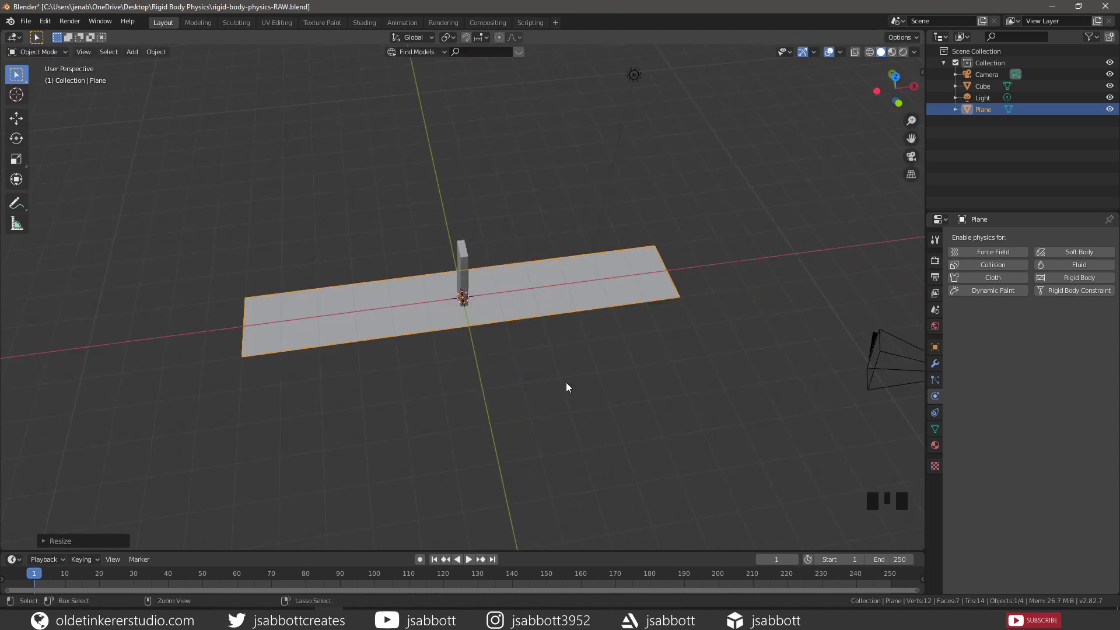
# Apply the plane's scale and make it a rigid body.
pyautogui.hotkey('ctrl', 'a')
pyautogui.click(566, 383)
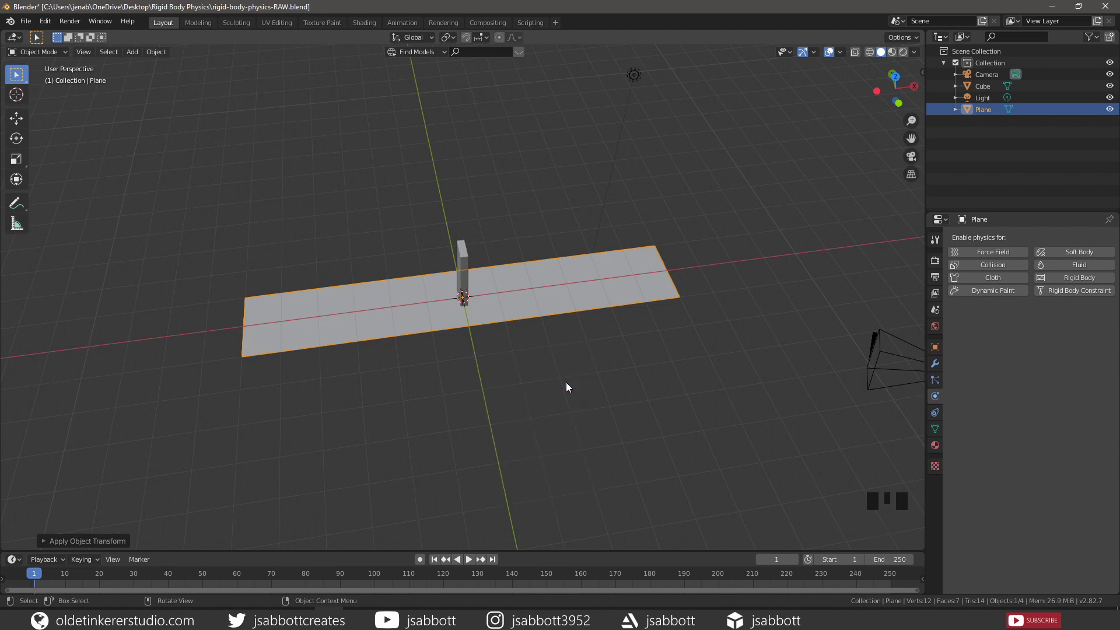
pyautogui.click(1078, 277)
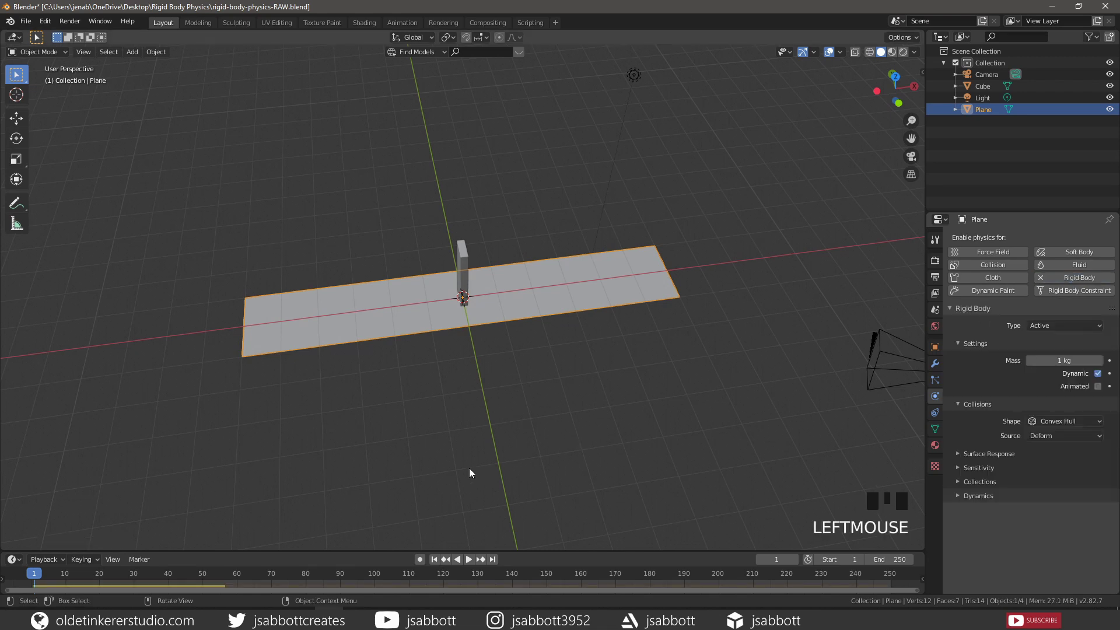
pyautogui.moveTo(491, 458); pyautogui.dragTo(497, 423, button='middle')
# Test-play the simulation, then stop and rewind to frame 1.
pyautogui.click(468, 559)
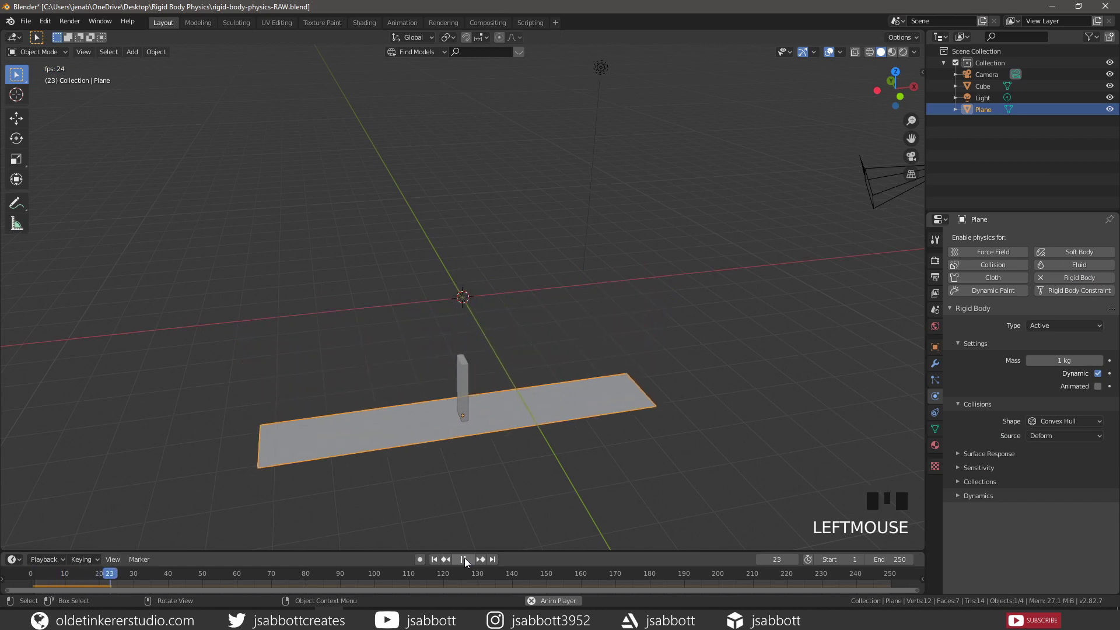
pyautogui.click(465, 559)
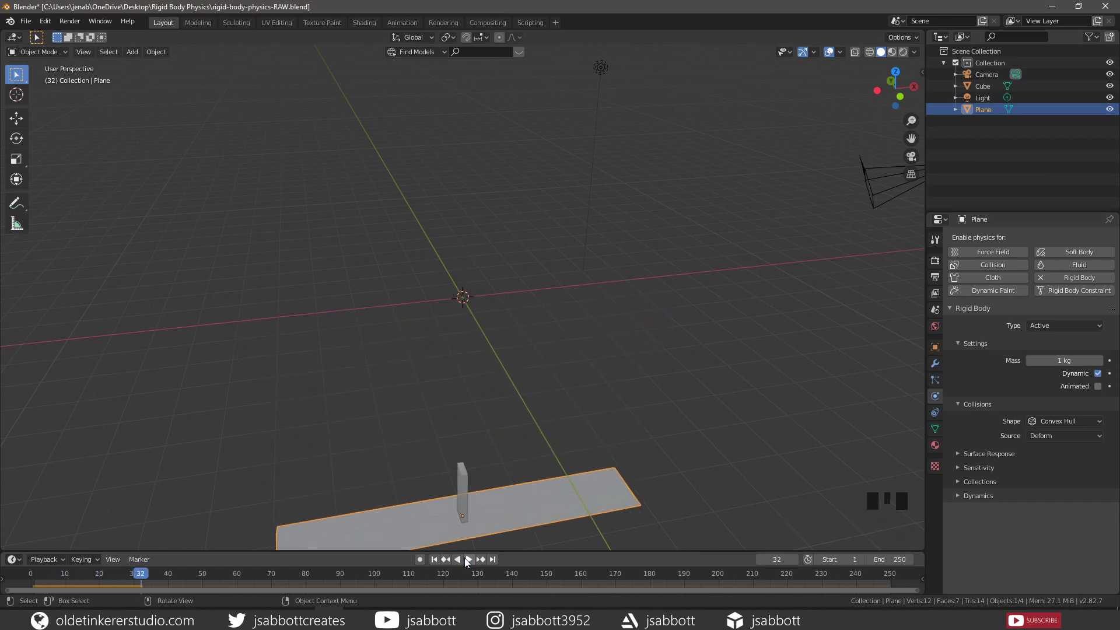
pyautogui.click(433, 560)
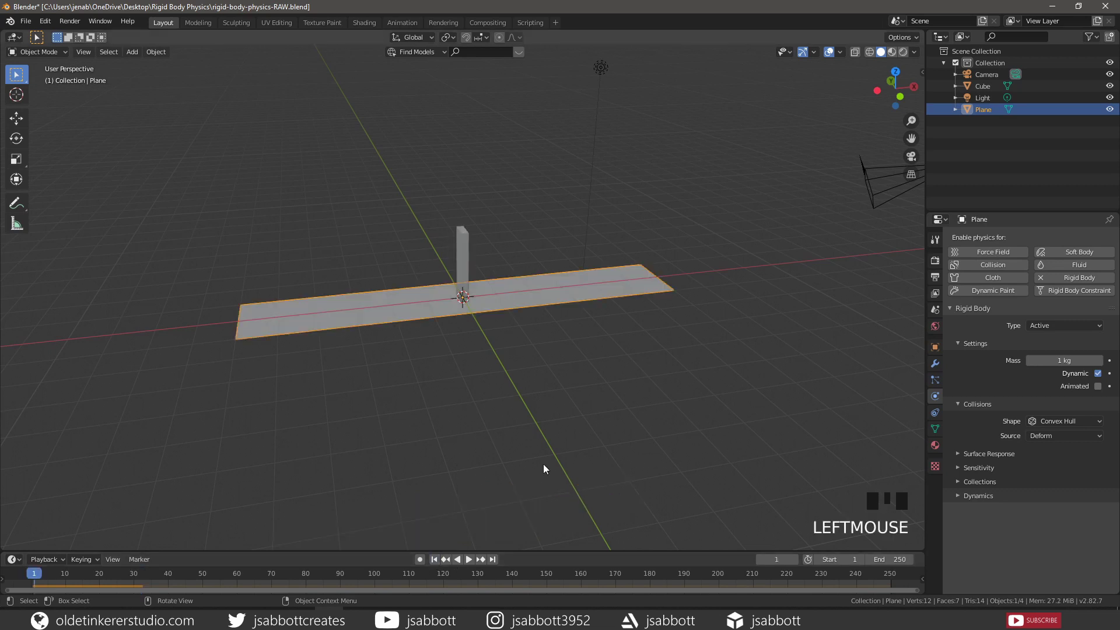
# Set the floor plane's rigid body type to Passive and replay the simulation from frame 1.
pyautogui.hotkey('ctrl', 'z')
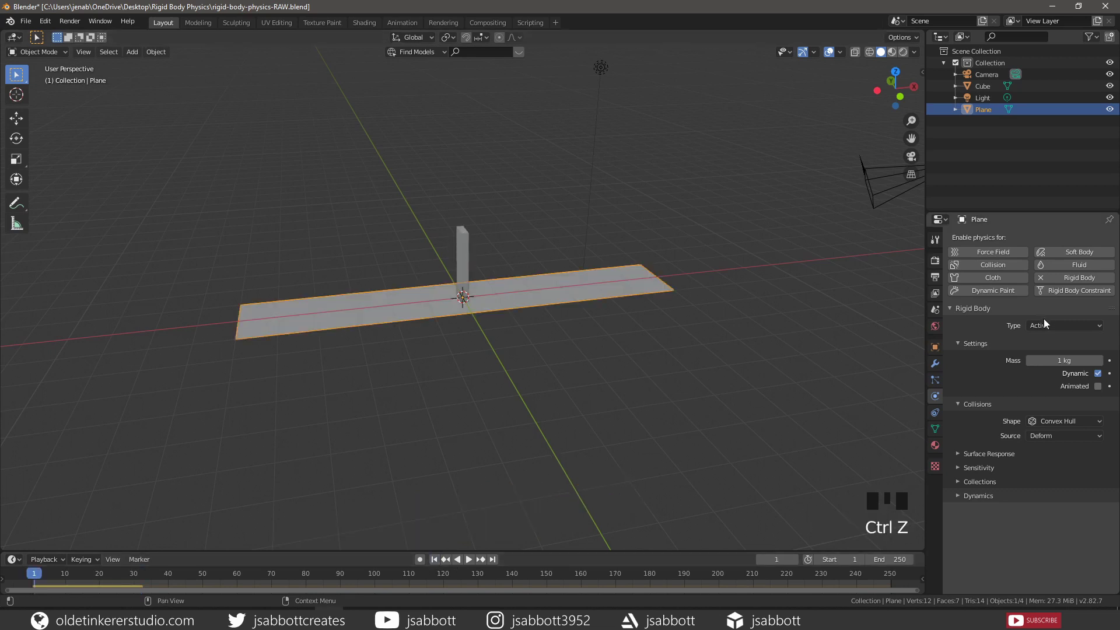
pyautogui.click(1045, 324)
pyautogui.click(1044, 351)
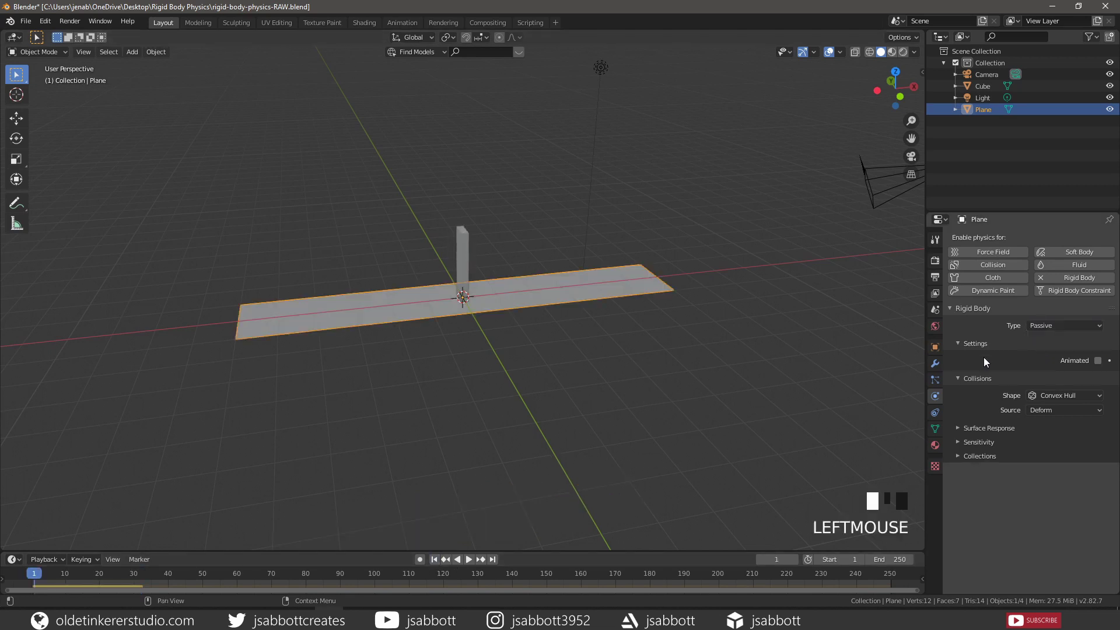
pyautogui.moveTo(561, 399); pyautogui.dragTo(562, 387, button='middle')
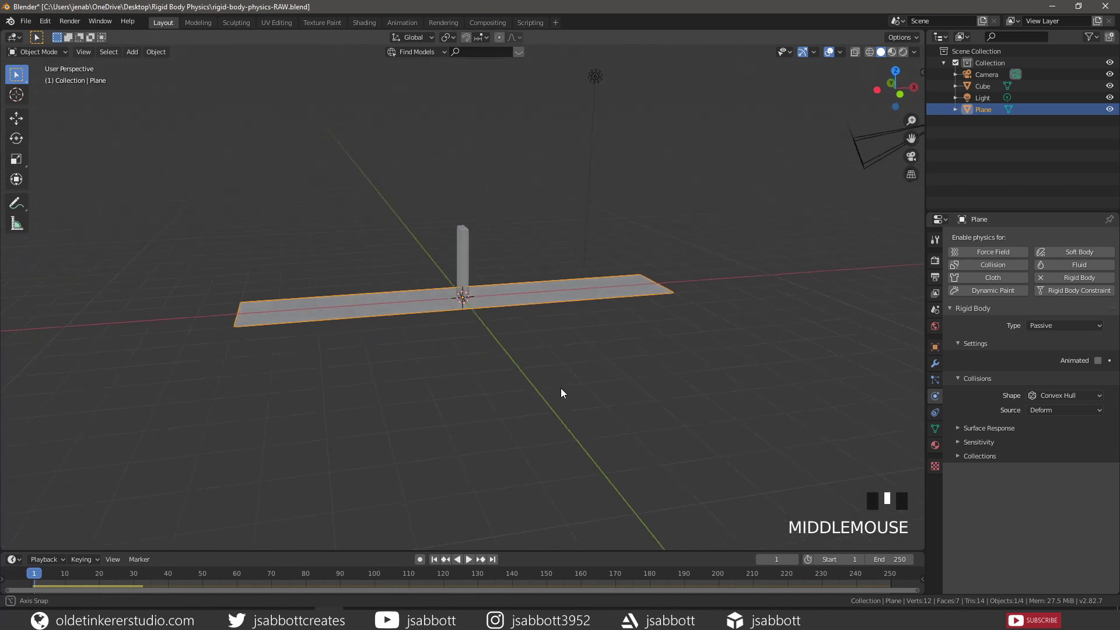
pyautogui.click(469, 559)
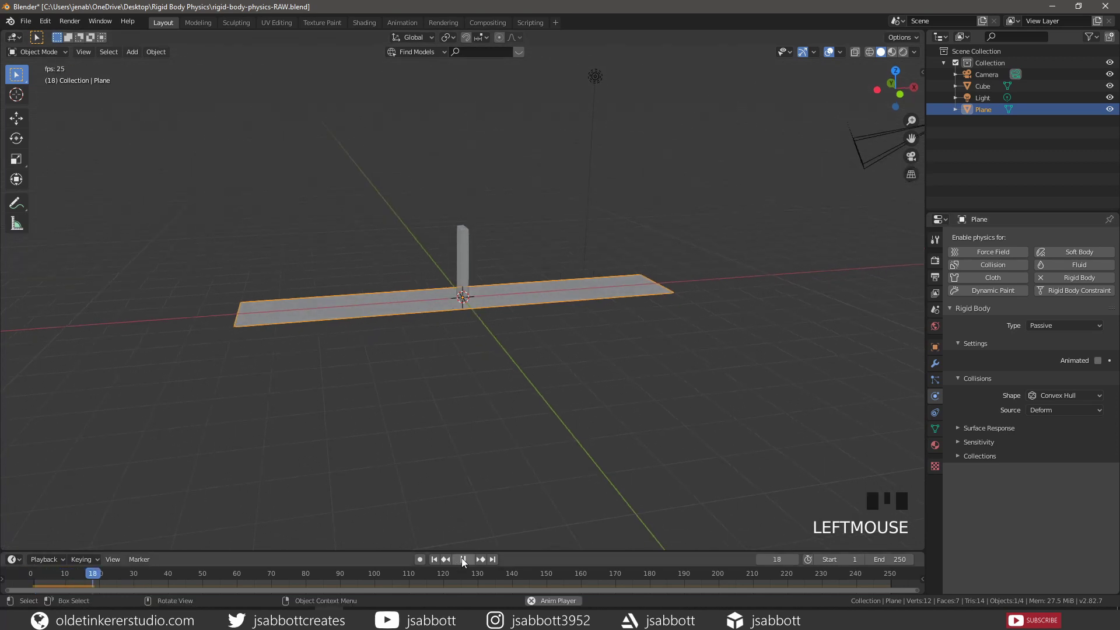
pyautogui.click(462, 560)
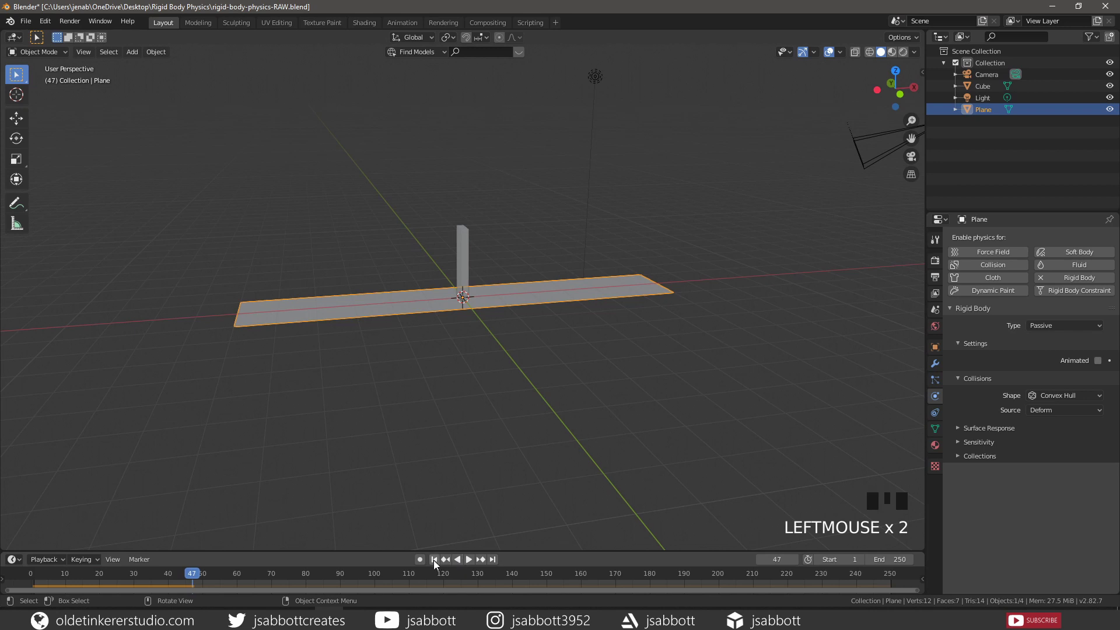
pyautogui.click(432, 559)
# Duplicate the domino and move the copy 1 m along negative X.
pyautogui.press('KP_1')
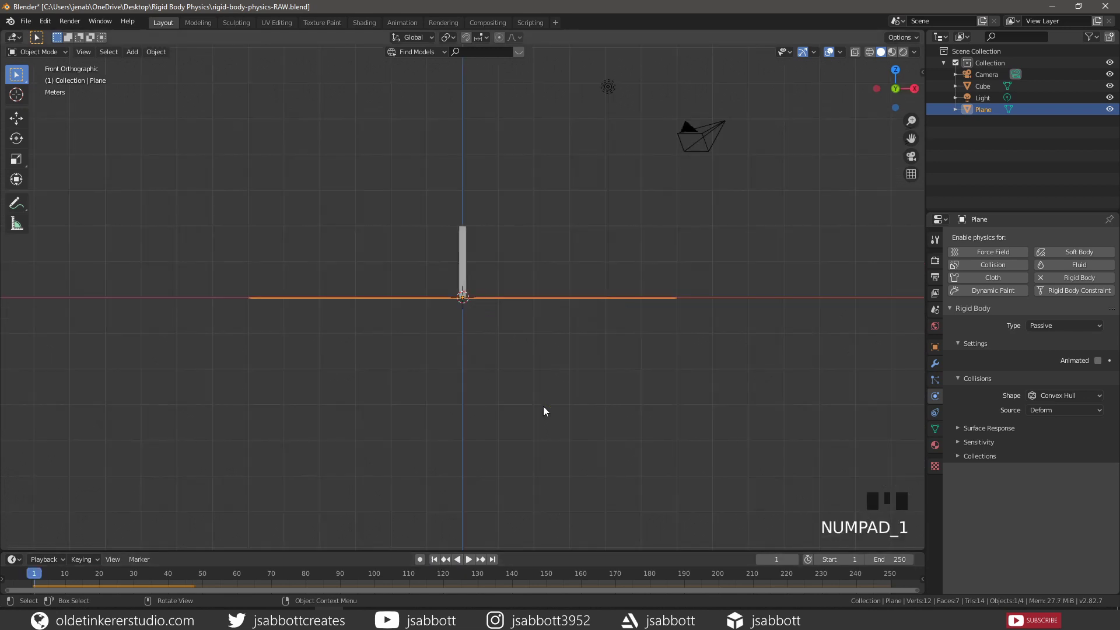
pyautogui.keyDown('shift'); pyautogui.moveTo(457, 361); pyautogui.dragTo(545, 435, button='middle'); pyautogui.keyUp('shift')
pyautogui.click(545, 344)
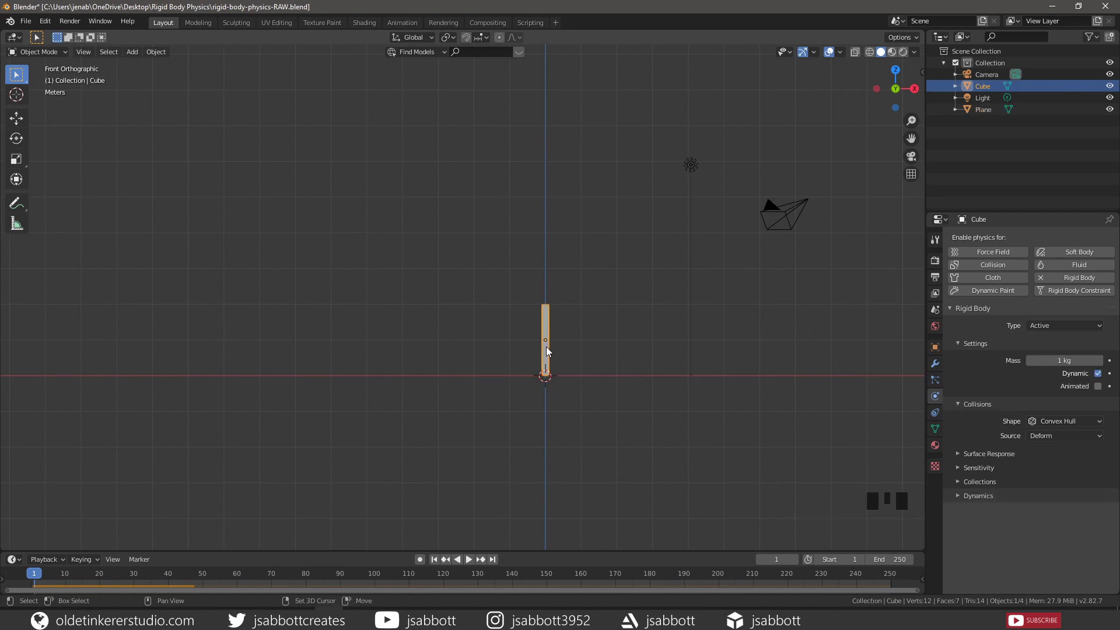
pyautogui.hotkey('shift', 'd')
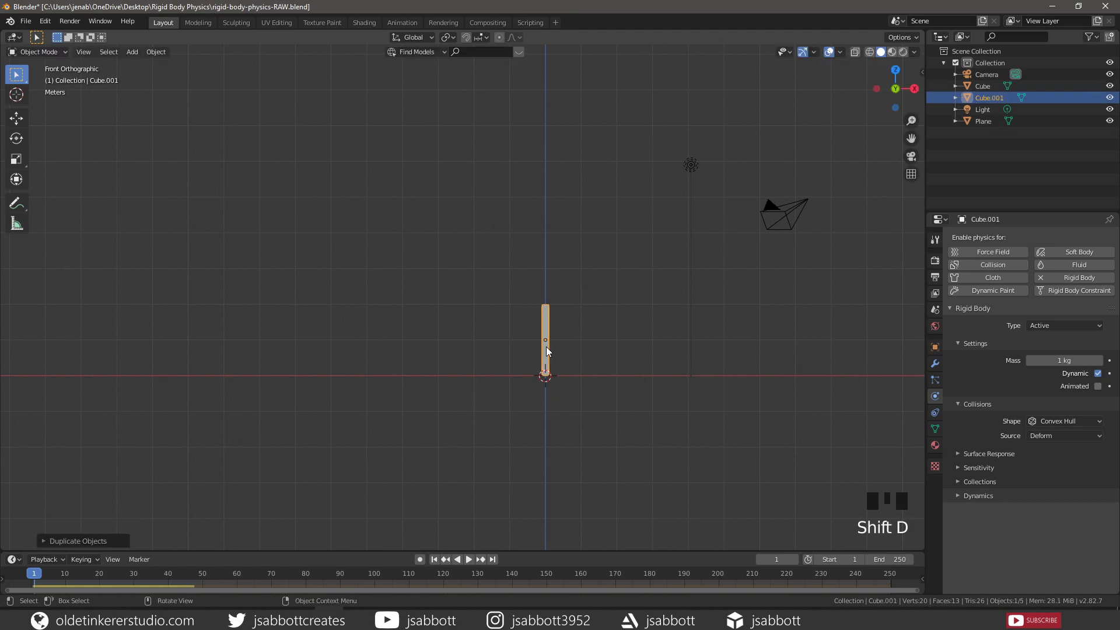
pyautogui.press('g')
pyautogui.press('x')
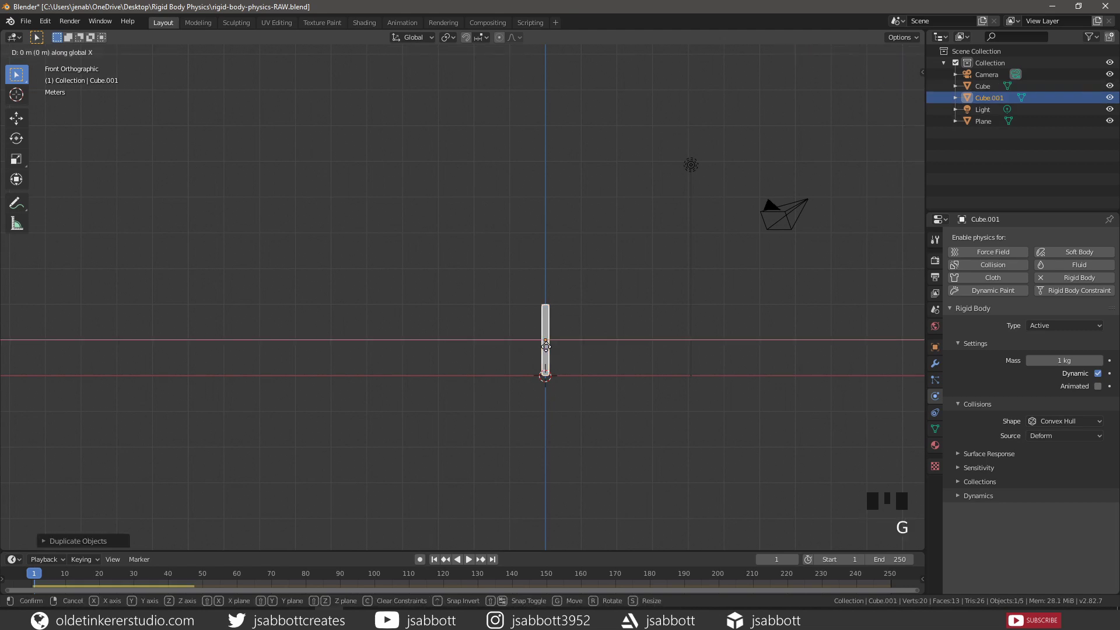
pyautogui.click(438, 347)
pyautogui.hotkey('ctrl', 'z')
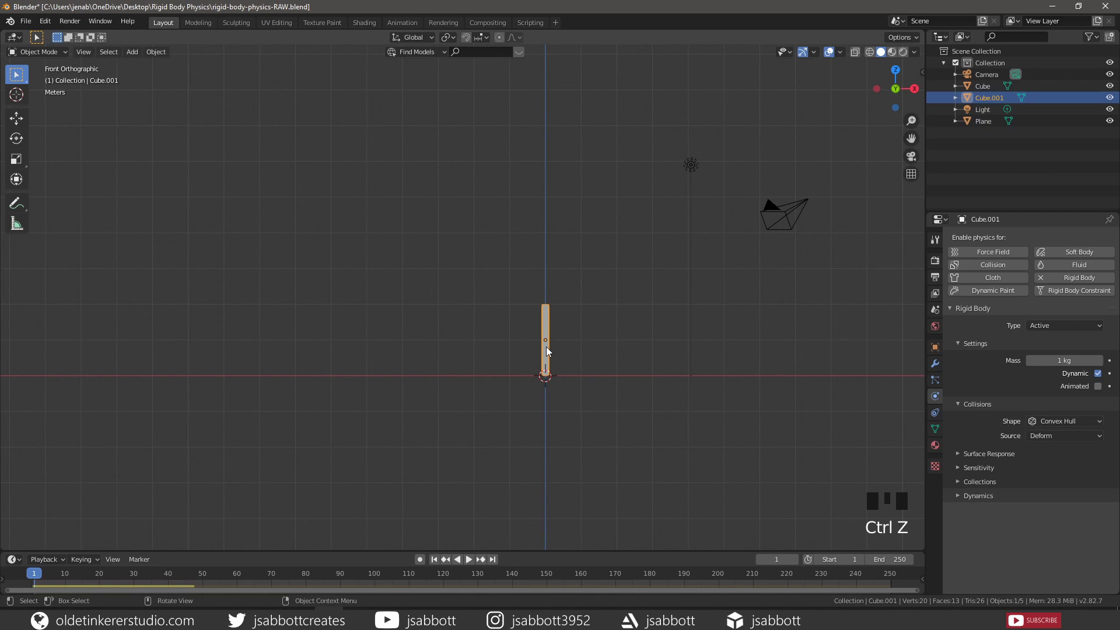
pyautogui.write('gx')
pyautogui.write('-1')
pyautogui.press('Return')
# Make three more copies, each 1 m further along negative X, for five bars.
pyautogui.hotkey('shift', 'd')
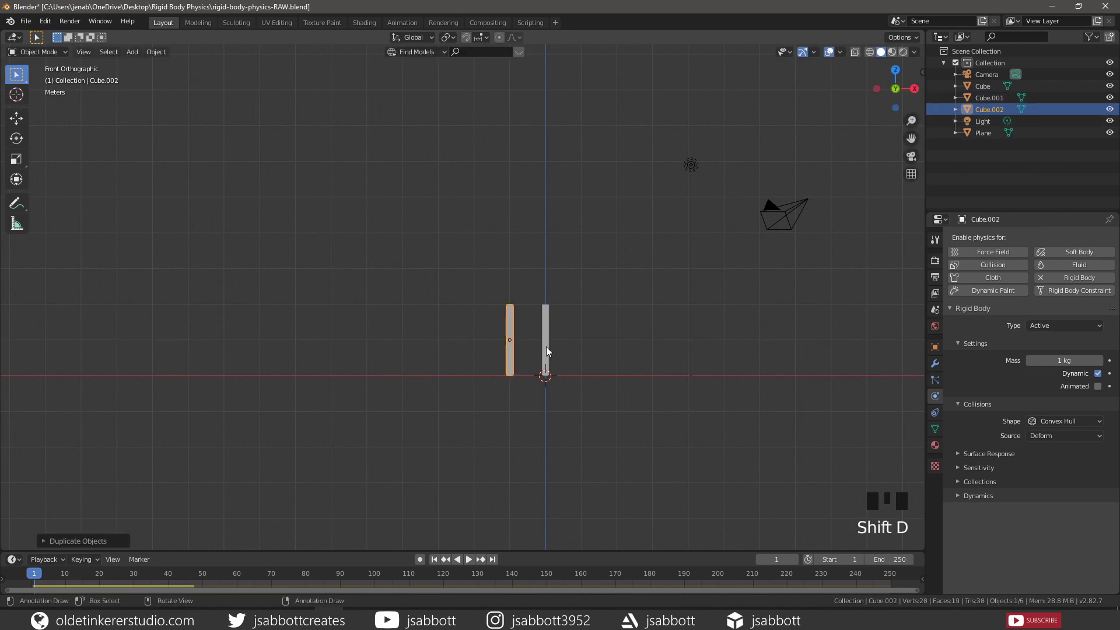
pyautogui.write('x-1')
pyautogui.press('Return')
pyautogui.hotkey('shift', 'd')
pyautogui.write('x-1')
pyautogui.press('Return')
pyautogui.hotkey('shift', 'd')
pyautogui.write('x-1')
pyautogui.press('Return')
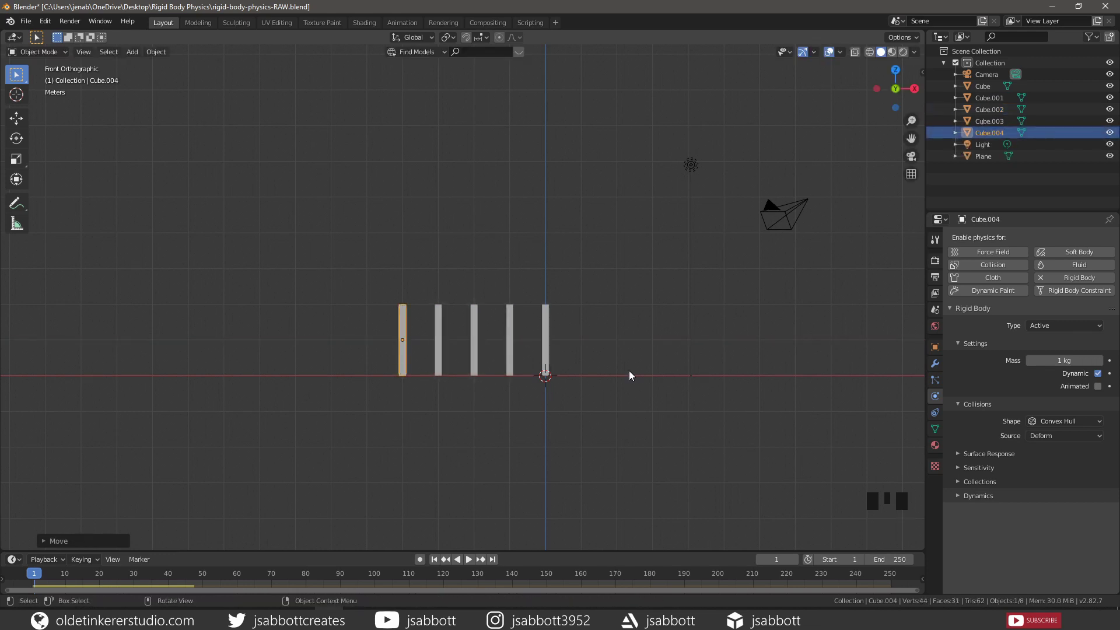
# Select all five bars and lift them together about 0.05 m along Z.
pyautogui.keyDown('shift'); pyautogui.click(436, 351); pyautogui.keyUp('shift')
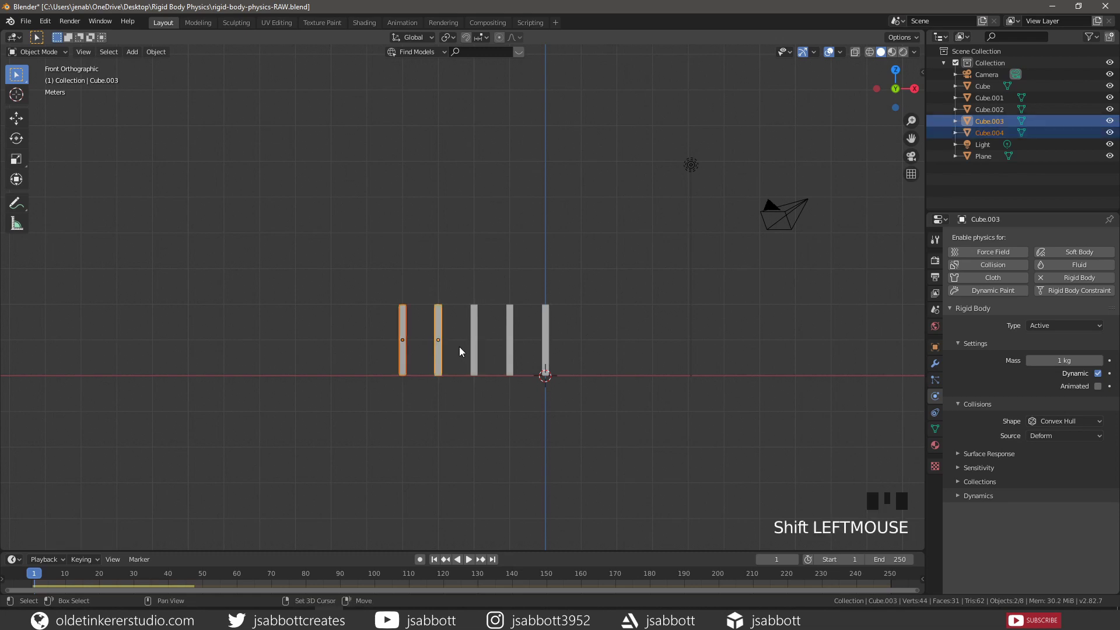
pyautogui.keyDown('shift'); pyautogui.click(473, 342); pyautogui.keyUp('shift')
pyautogui.keyDown('shift'); pyautogui.click(510, 334); pyautogui.keyUp('shift')
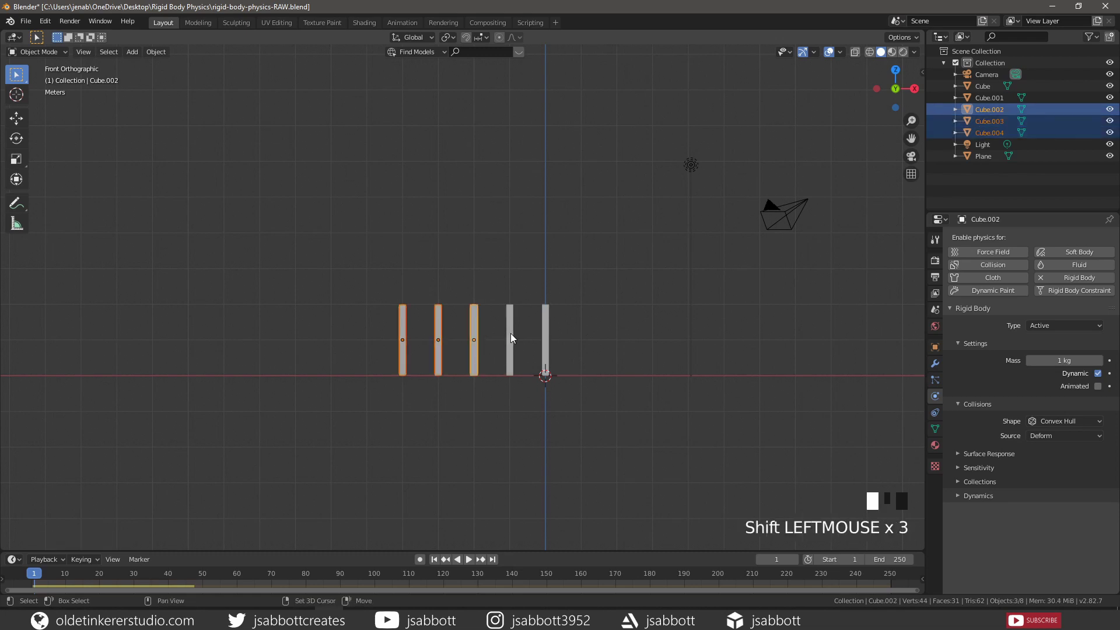
pyautogui.keyDown('shift'); pyautogui.click(545, 334); pyautogui.keyUp('shift')
pyautogui.press('g')
pyautogui.press('z')
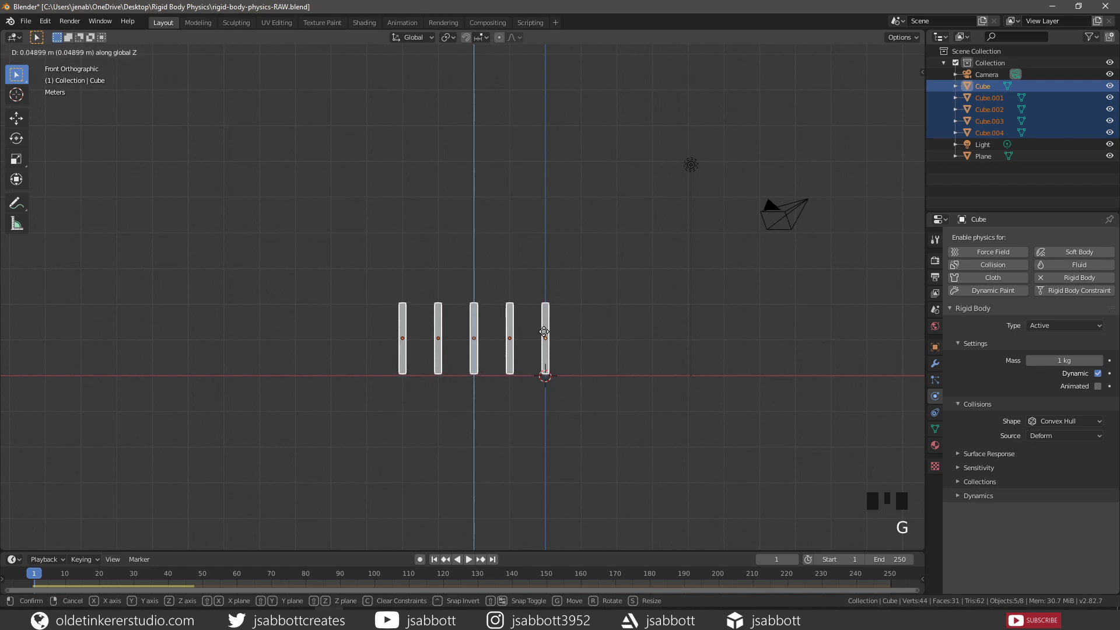
pyautogui.click(539, 322)
pyautogui.moveTo(369, 300); pyautogui.dragTo(390, 329, button='middle')
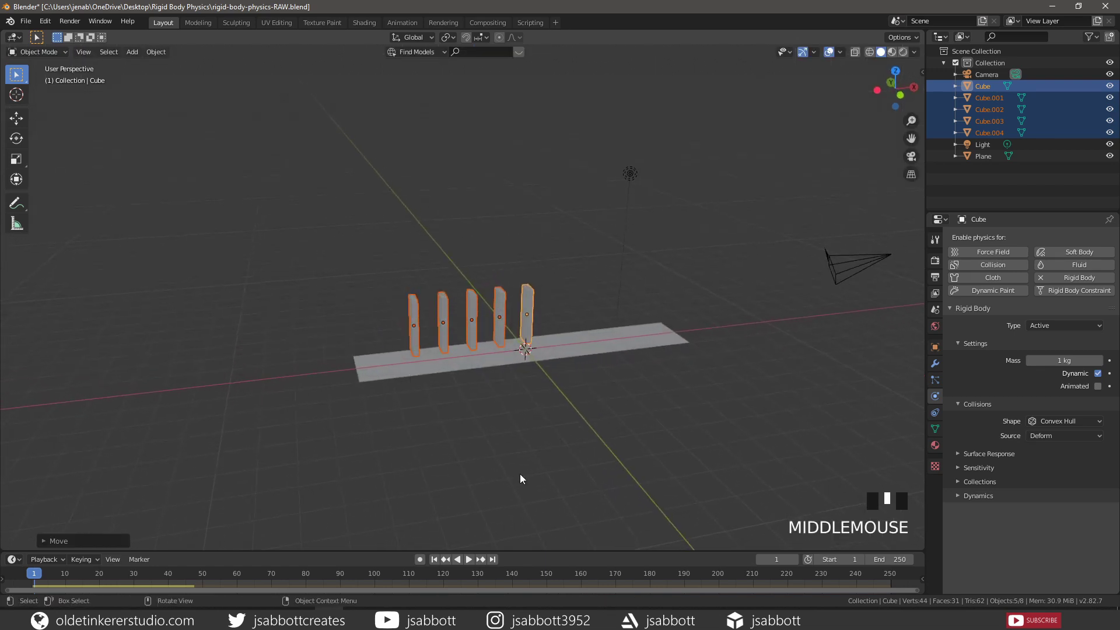
pyautogui.click(468, 558)
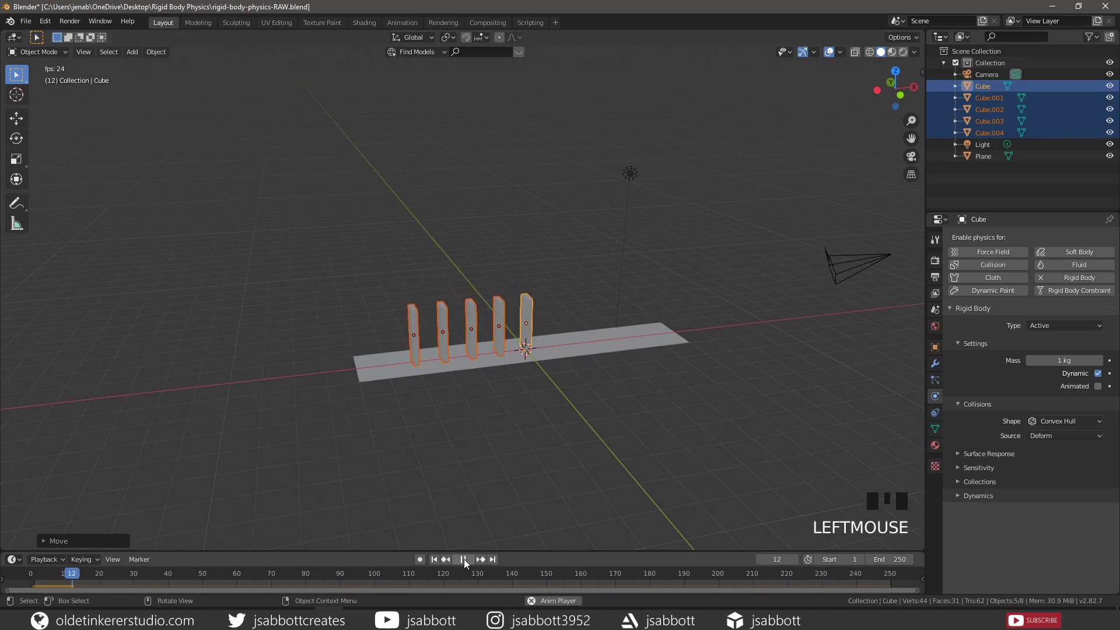
pyautogui.click(462, 559)
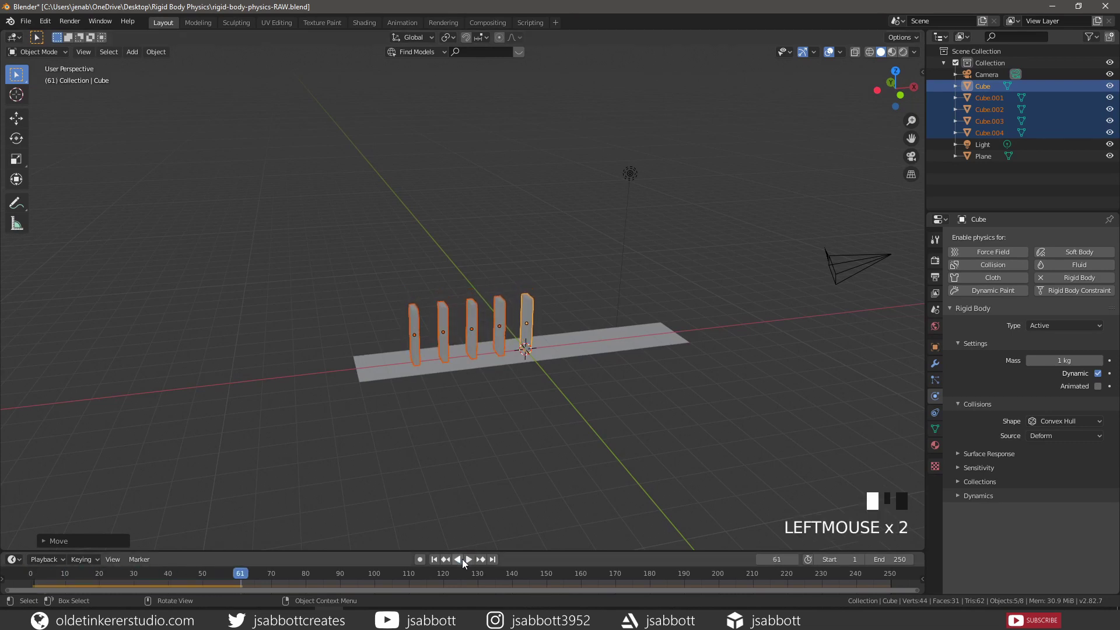
pyautogui.click(432, 559)
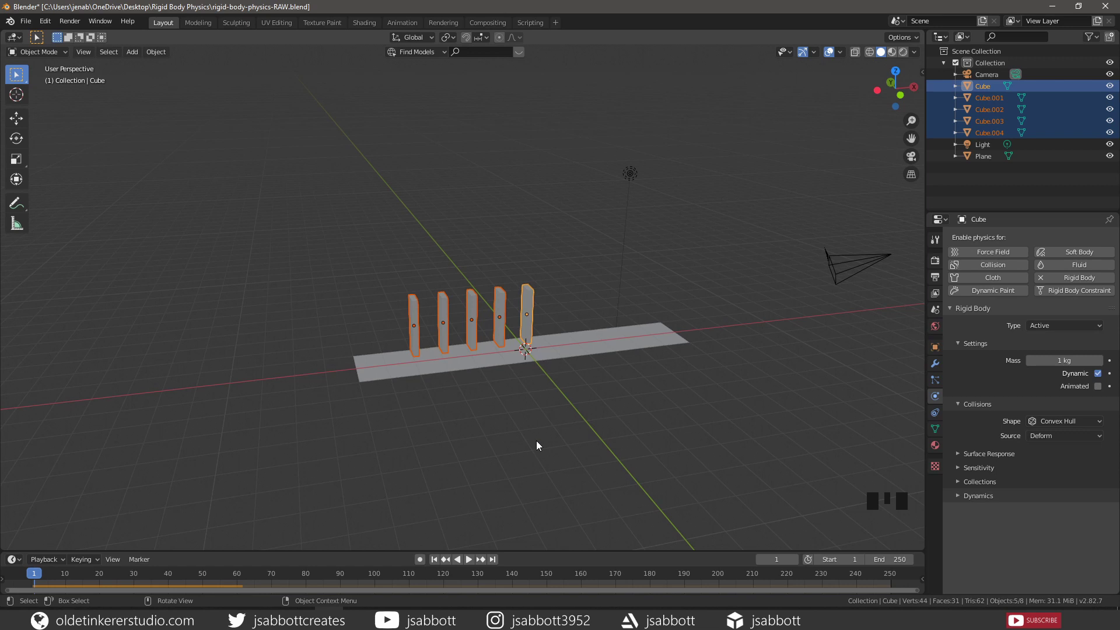
# Rotate the end domino into a slight lean and set the viewport shading colour to Random.
pyautogui.press('KP_1')
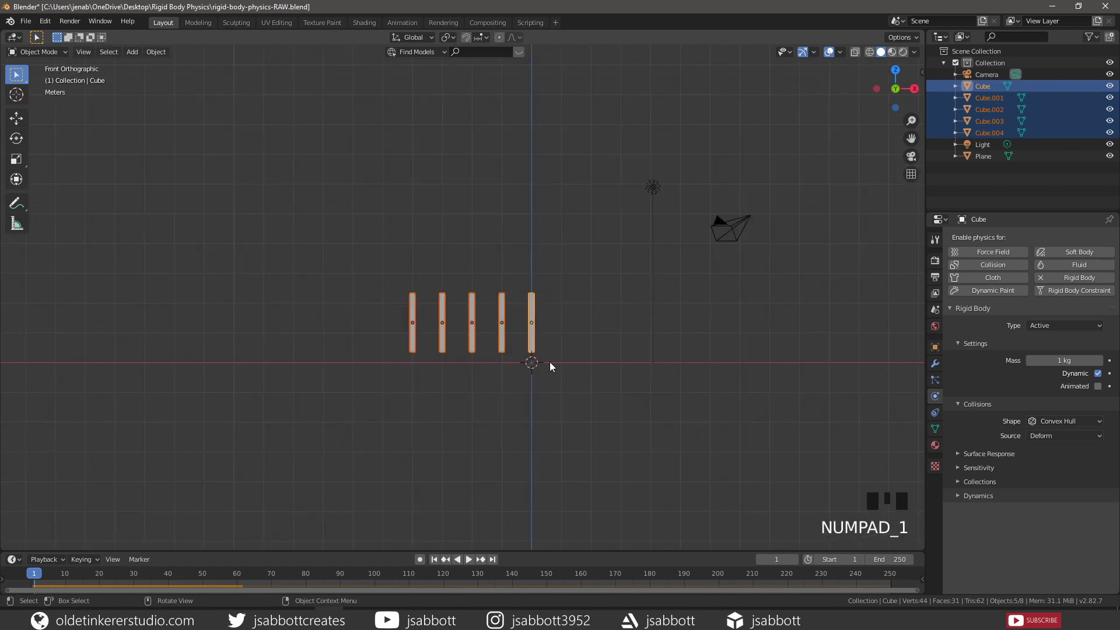
pyautogui.hotkey('alt', 'a')
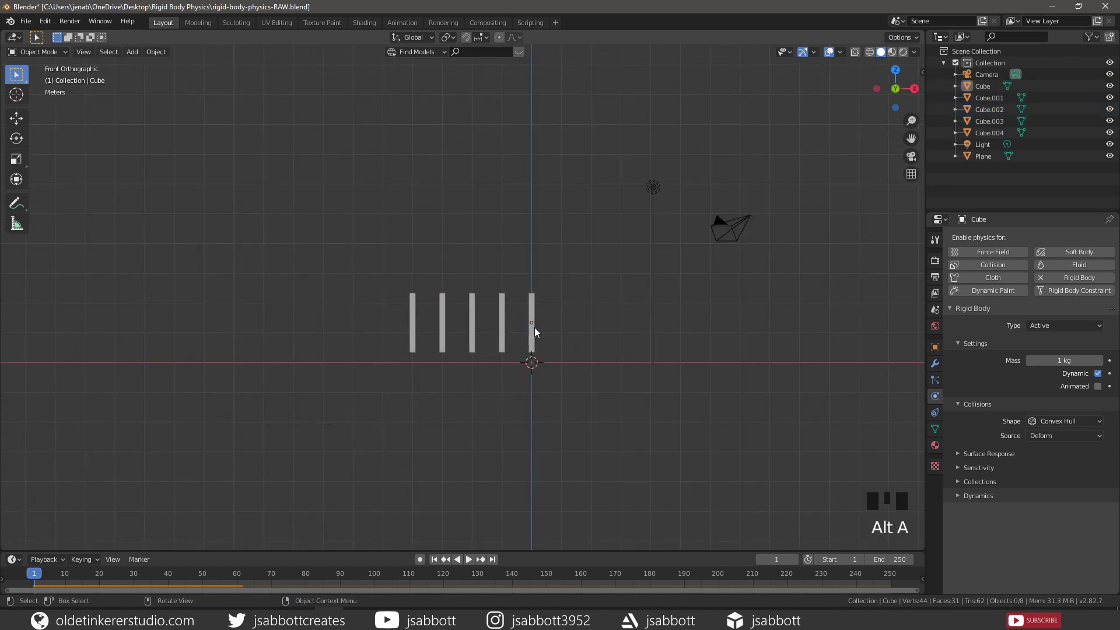
pyautogui.click(532, 303)
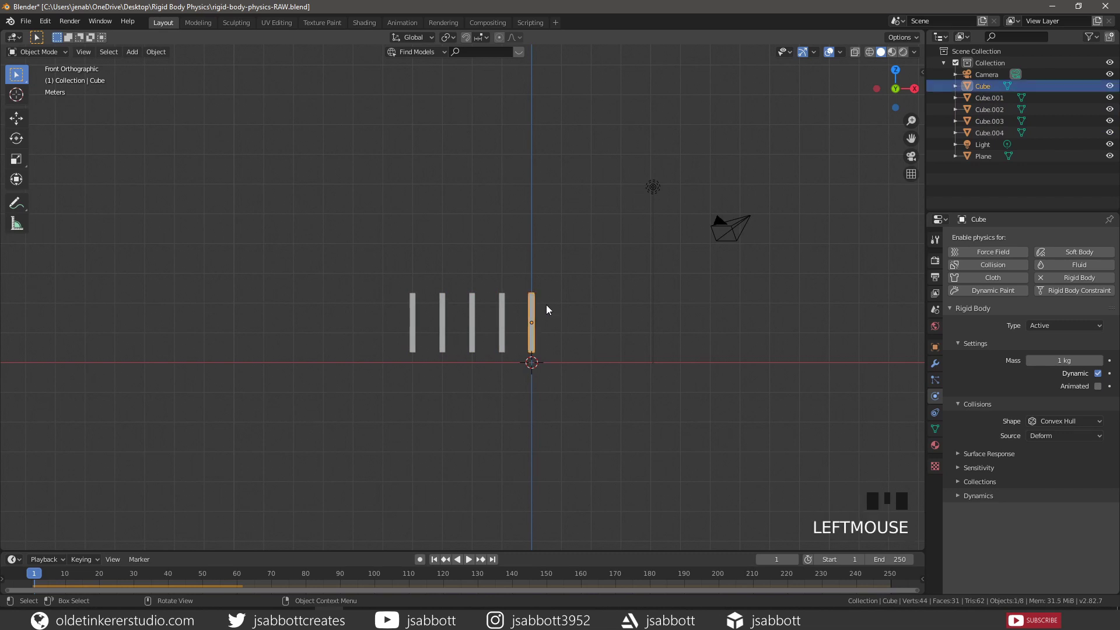
pyautogui.press('r')
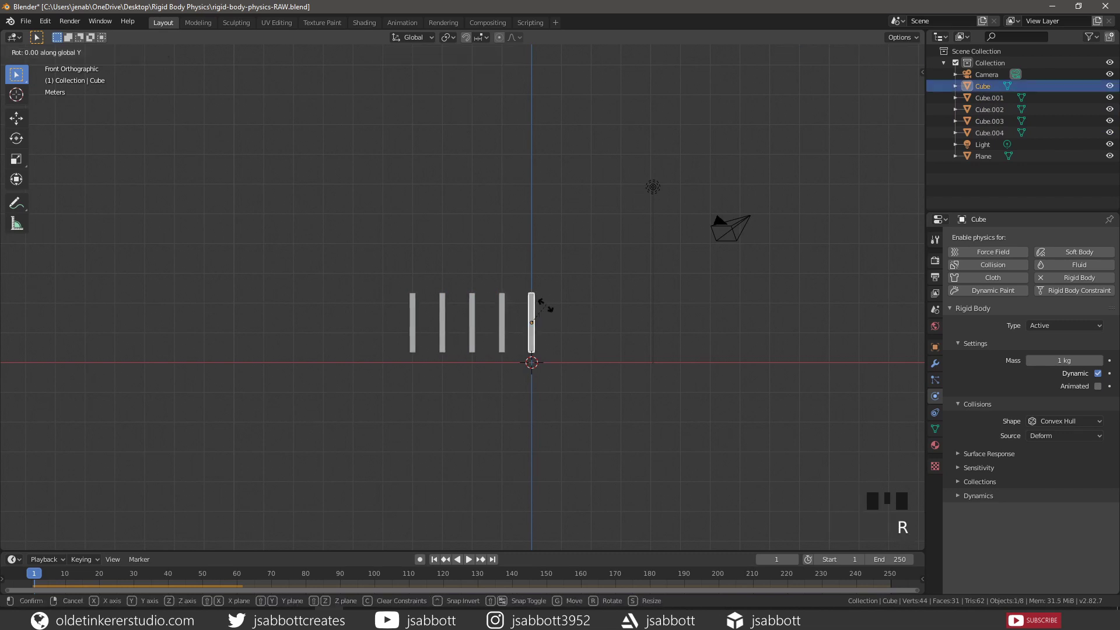
pyautogui.click(546, 304)
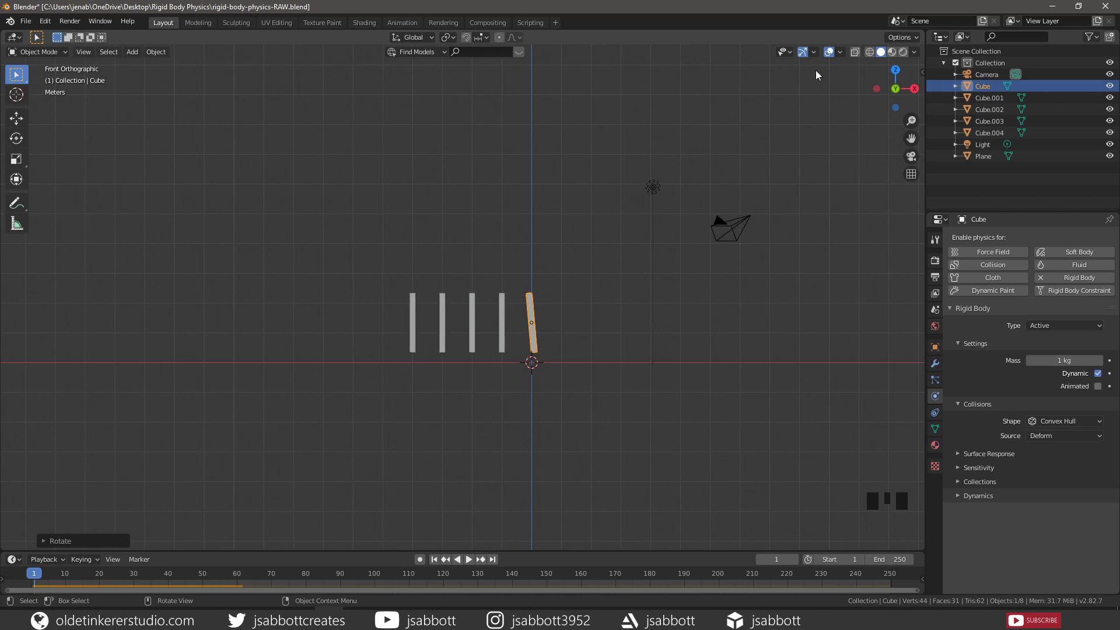
pyautogui.click(914, 52)
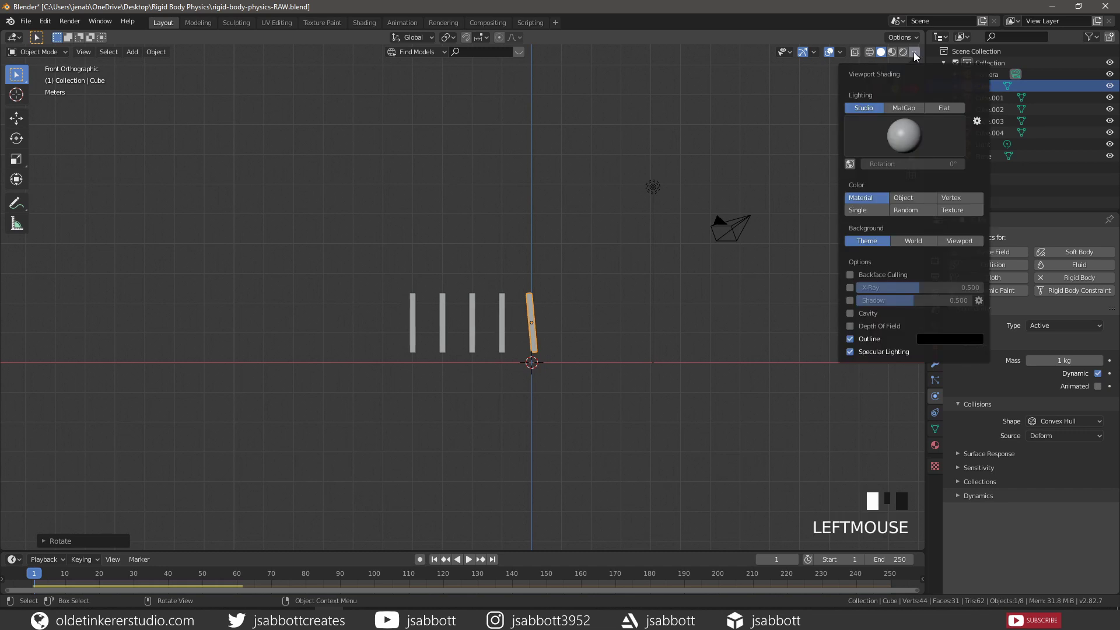
pyautogui.click(907, 210)
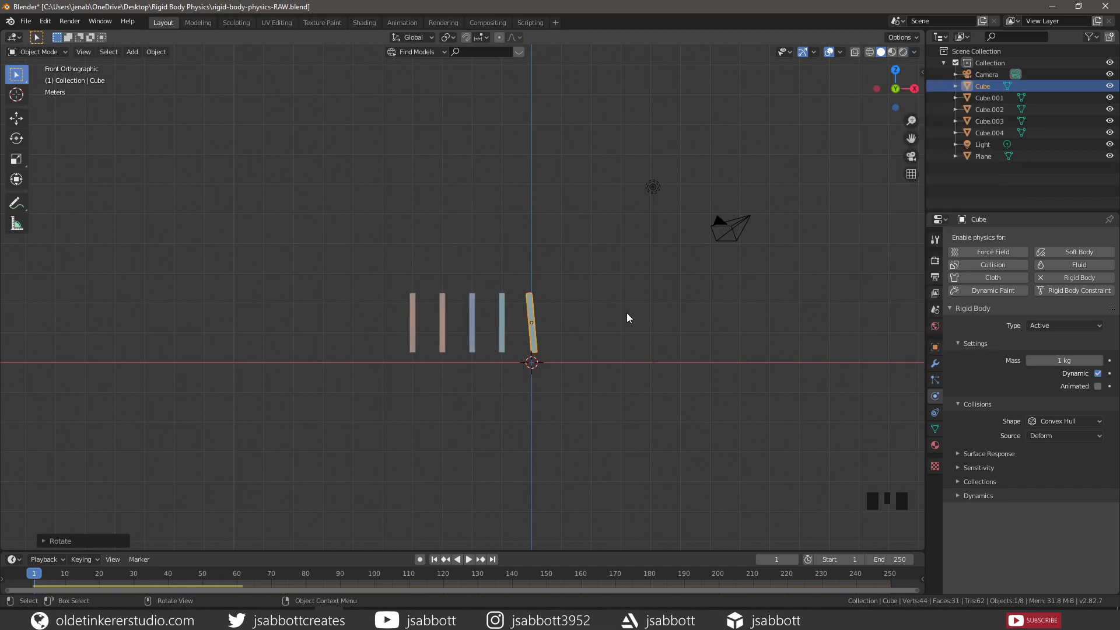
# Play the domino simulation from frame 1 in a perspective view.
pyautogui.moveTo(595, 288); pyautogui.dragTo(612, 309, button='middle')
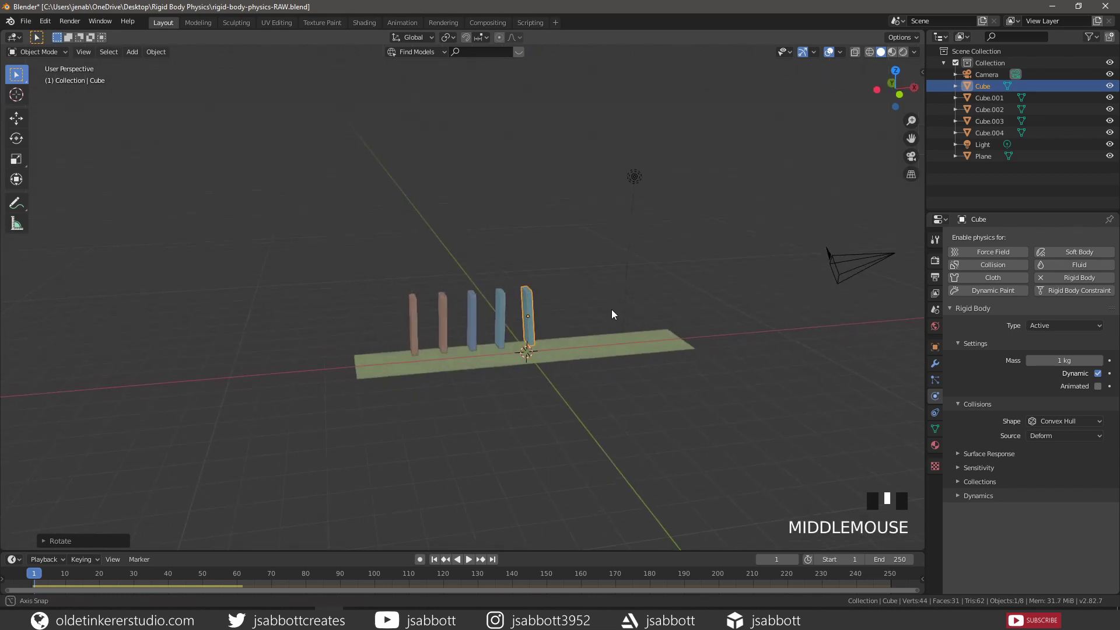
pyautogui.click(469, 559)
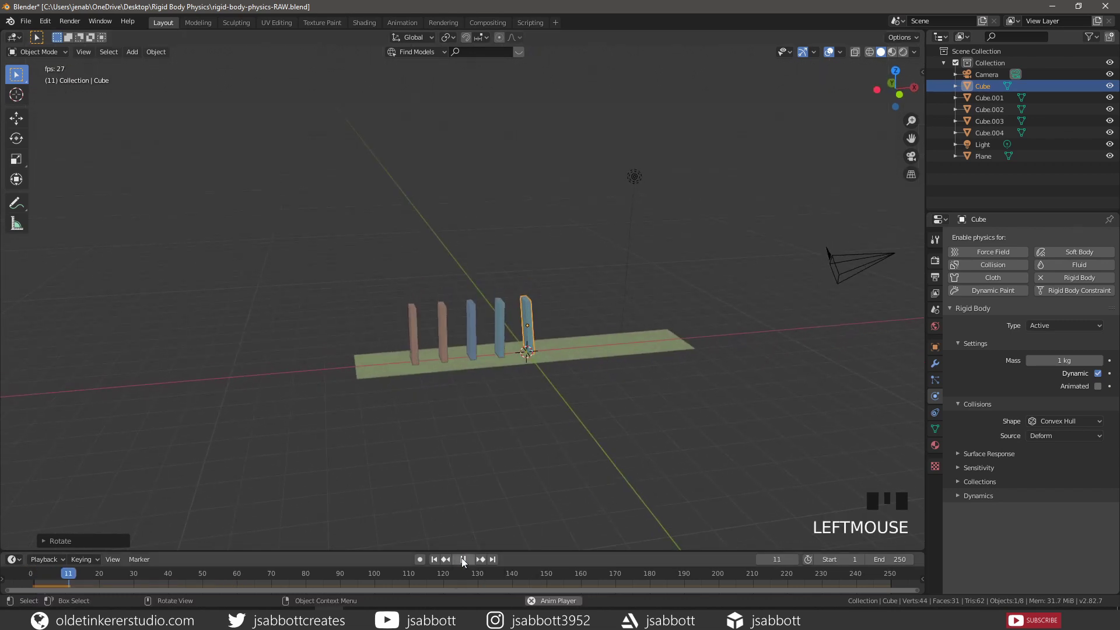